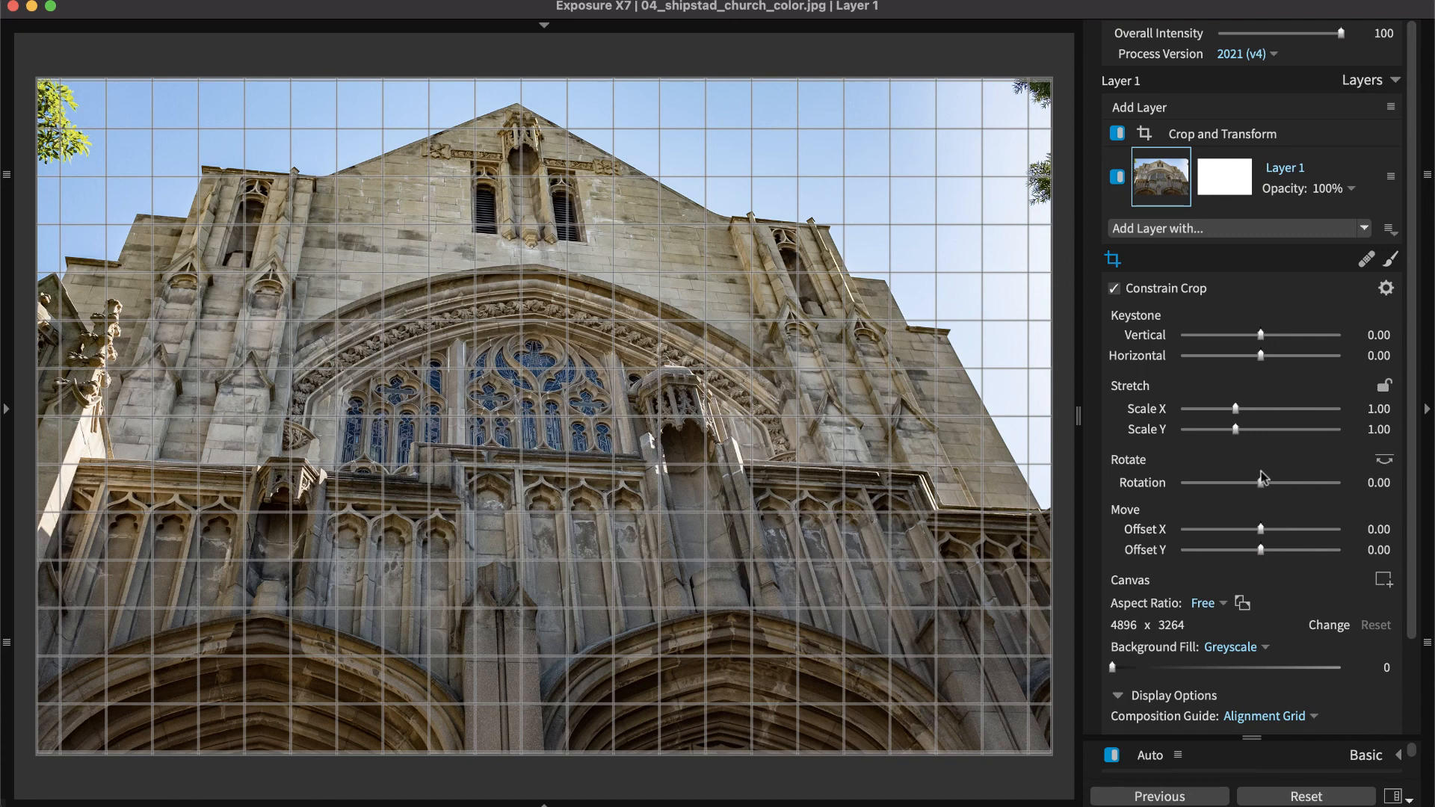
{"action": "left_click_drag", "start_coordinate": [529, 417], "coordinate": [397, 444]}
{"action": "key", "text": "Return"}
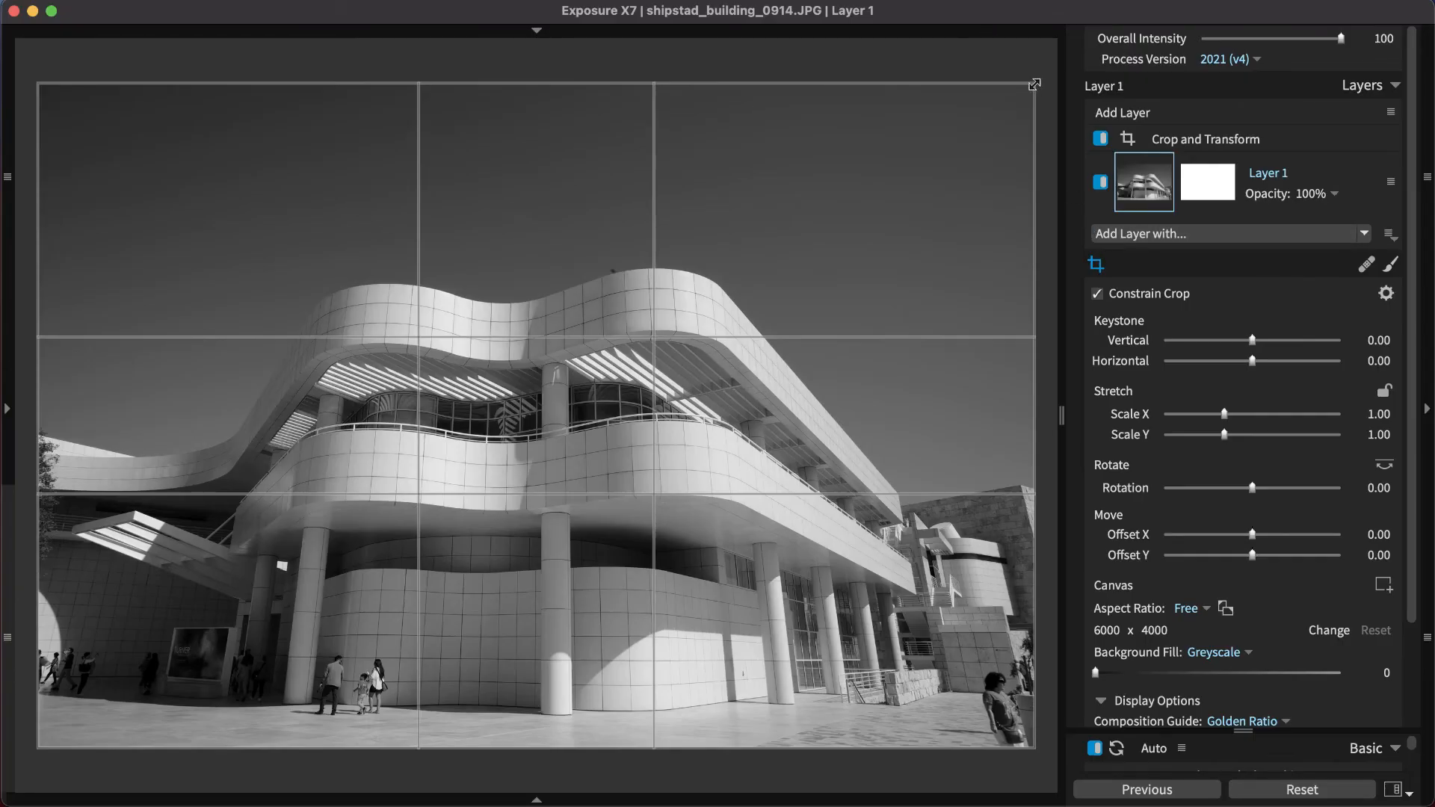
Crop the building photo to about 5549 x 3352 from its upper-right corner and shift the crop area right to Offset X -0.05
{"action": "left_click_drag", "start_coordinate": [1035, 85], "coordinate": [960, 191]}
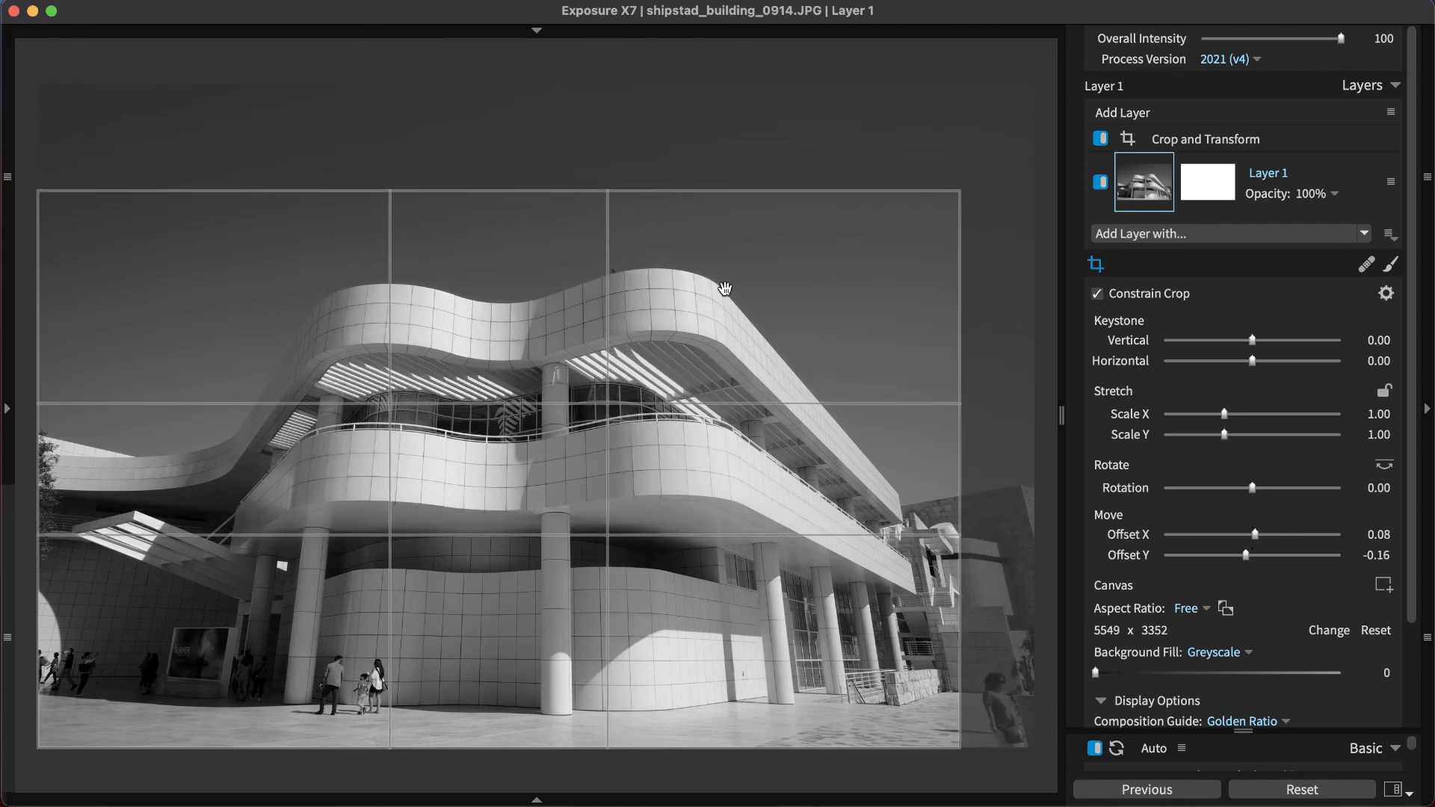
{"action": "left_click_drag", "start_coordinate": [536, 344], "coordinate": [601, 364]}
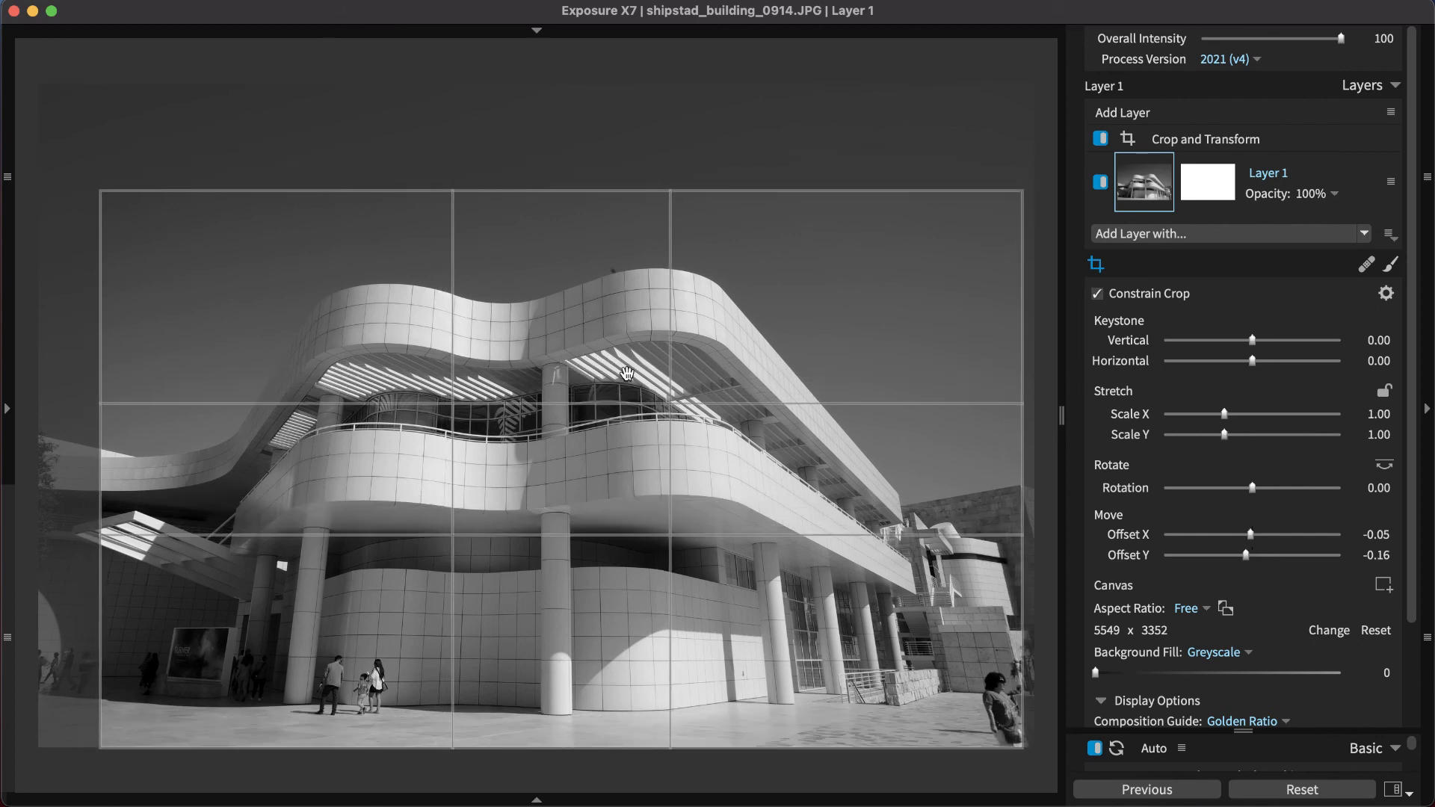
Set the crop aspect ratio to 4 x 3 / 1024 x 768 and move the crop area up to Offset Y -0.09
{"action": "left_click", "coordinate": [1187, 613]}
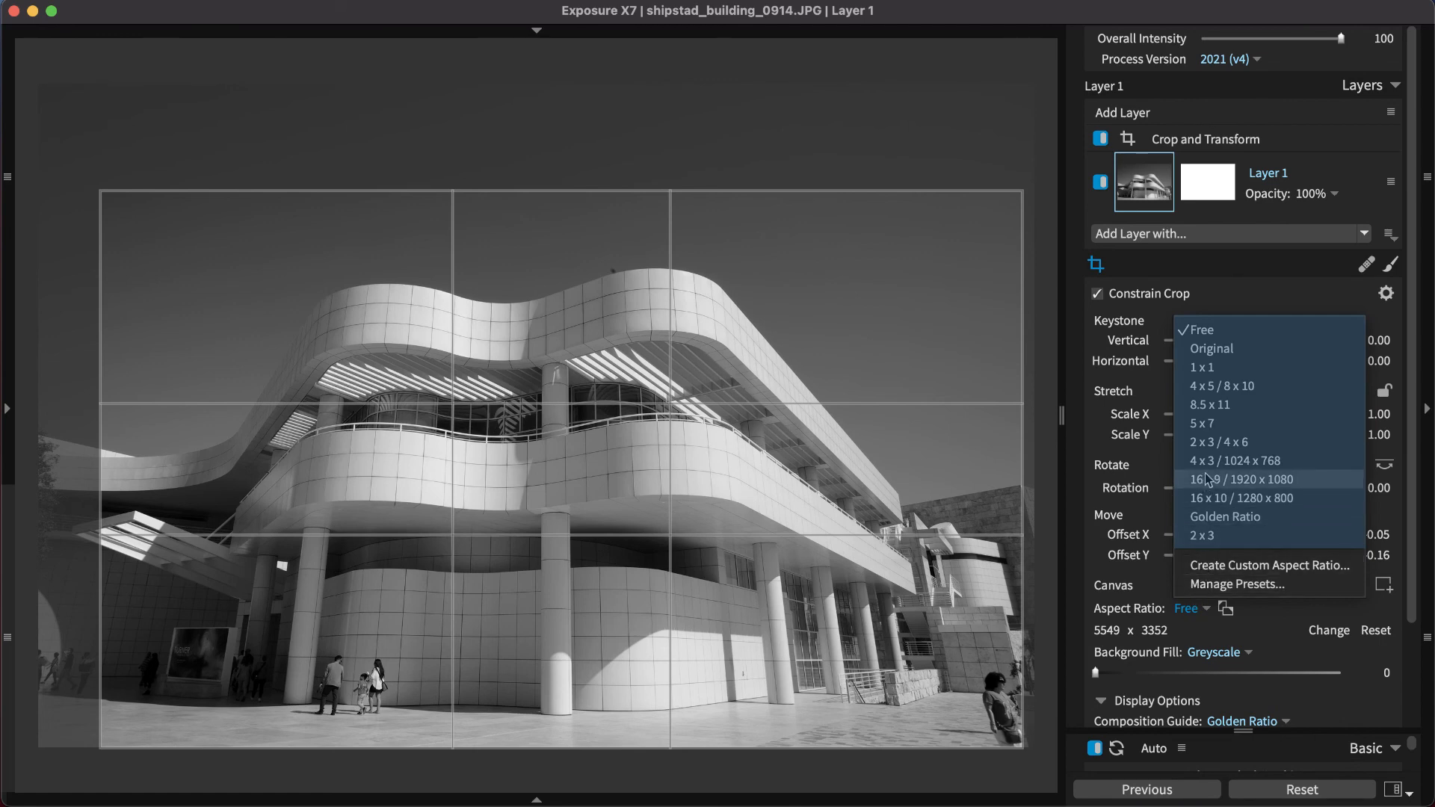
{"action": "left_click", "coordinate": [1209, 460]}
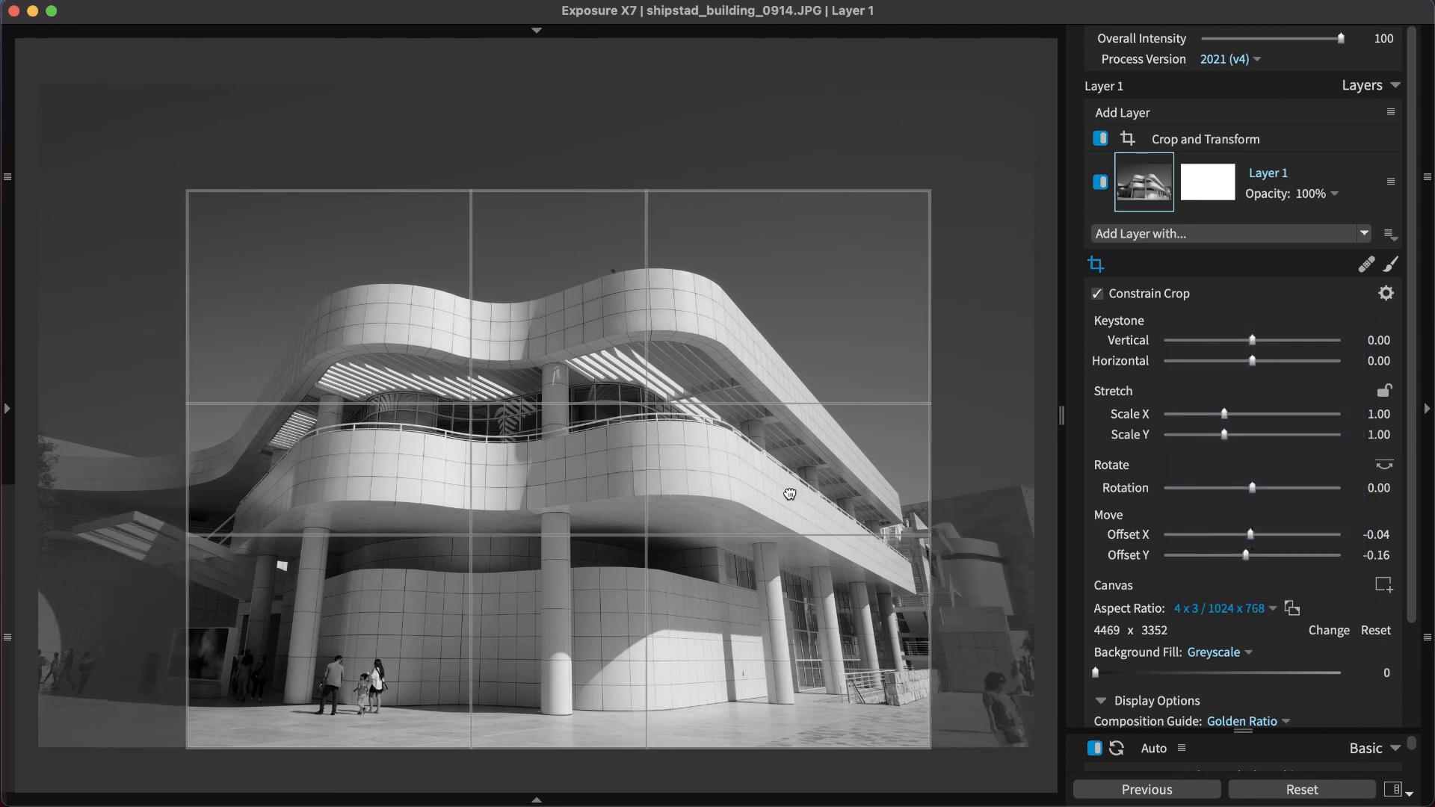
{"action": "mouse_move", "coordinate": [790, 494]}
{"action": "left_mouse_down"}
{"action": "mouse_move", "coordinate": [743, 469]}
{"action": "mouse_move", "coordinate": [785, 467]}
{"action": "left_mouse_up"}
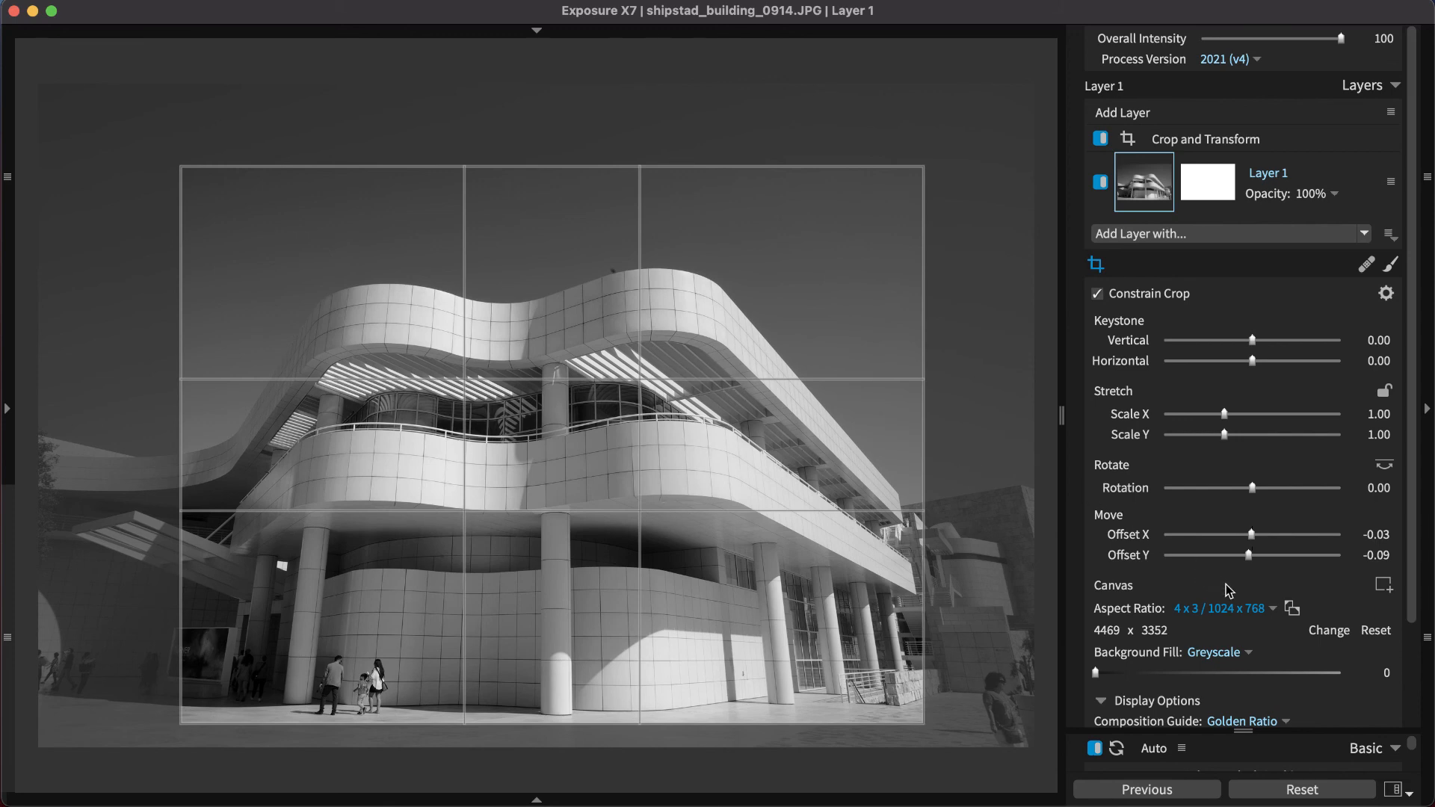
Create a custom crop aspect ratio of 3 x 1
{"action": "left_click", "coordinate": [1252, 609]}
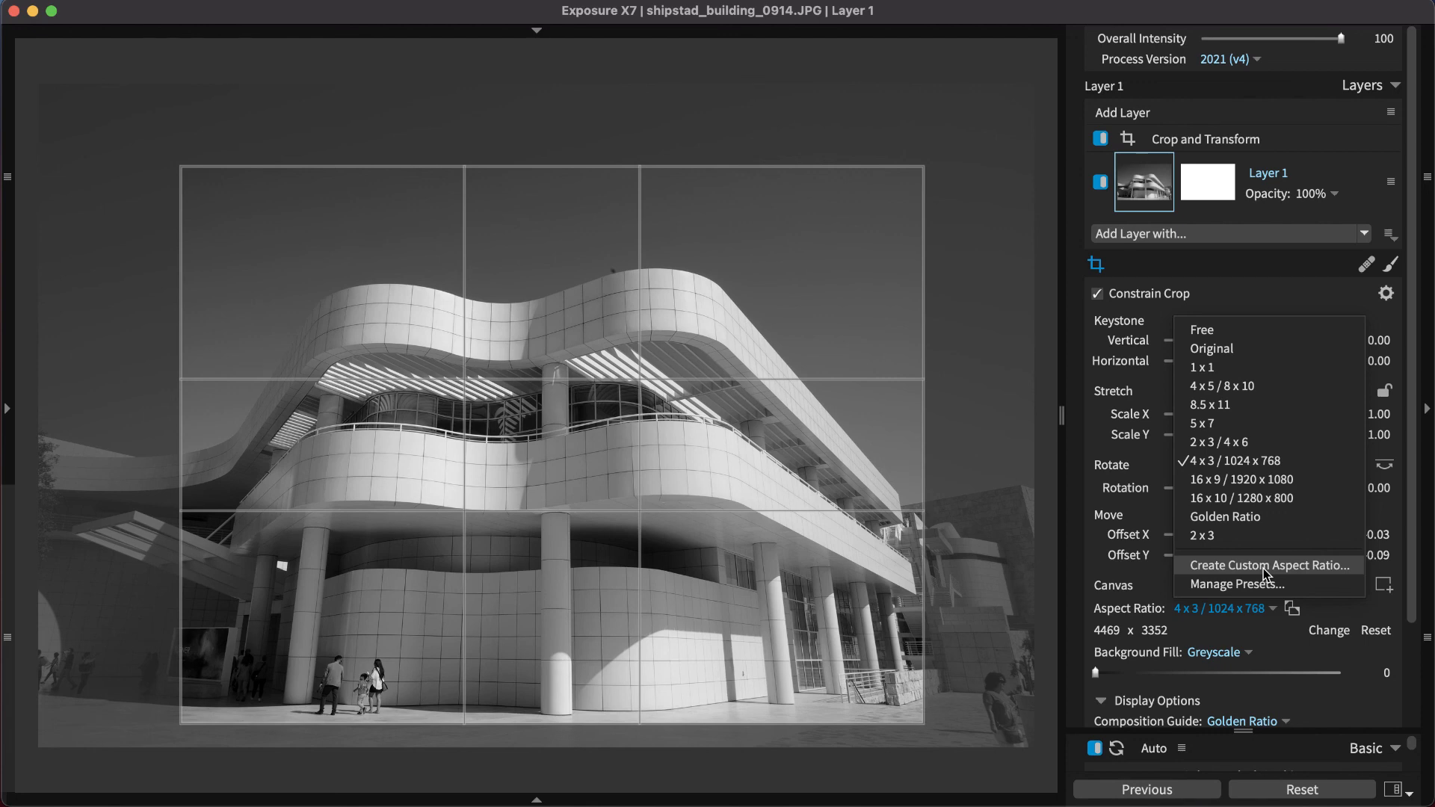
{"action": "left_click", "coordinate": [1265, 565]}
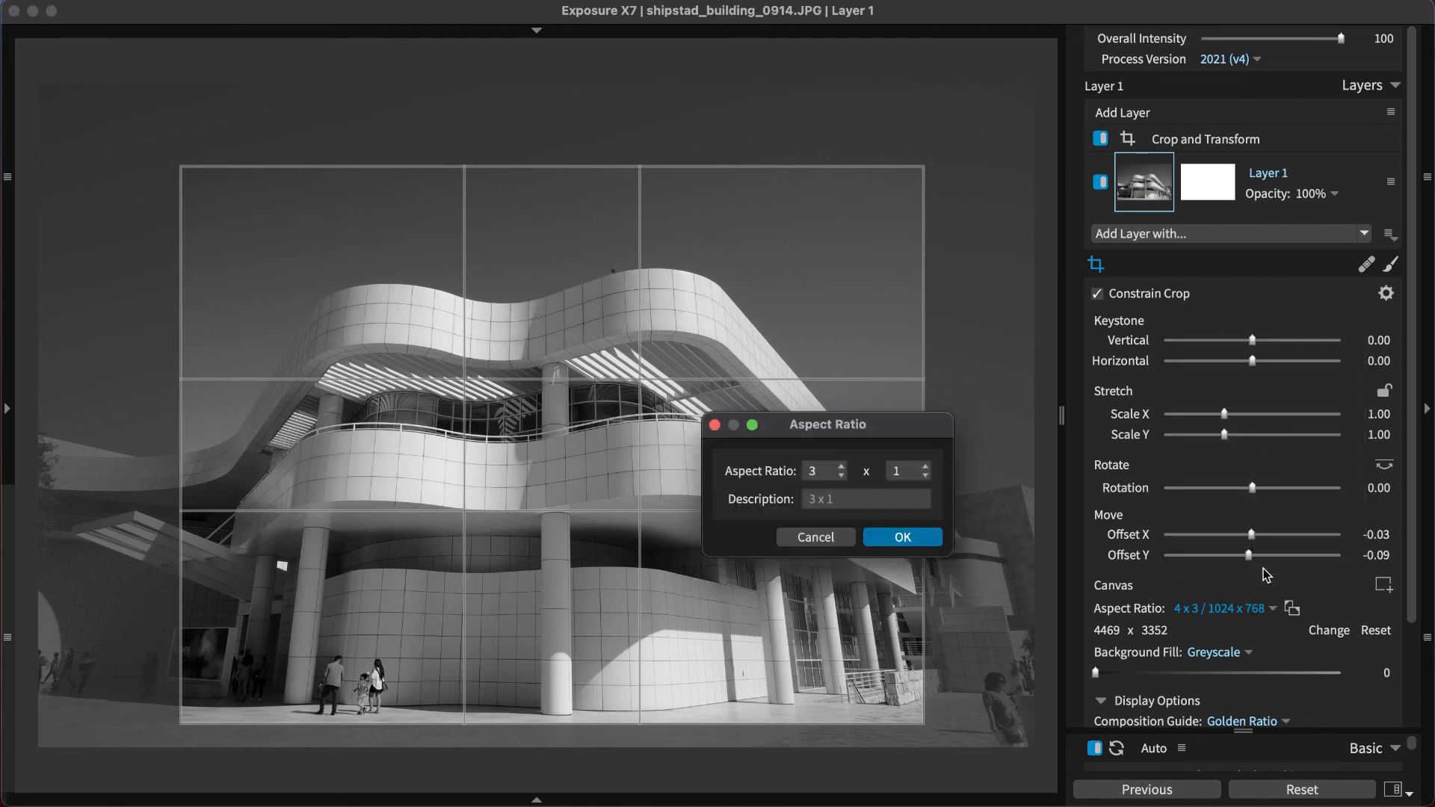
{"action": "type", "text": "1"}
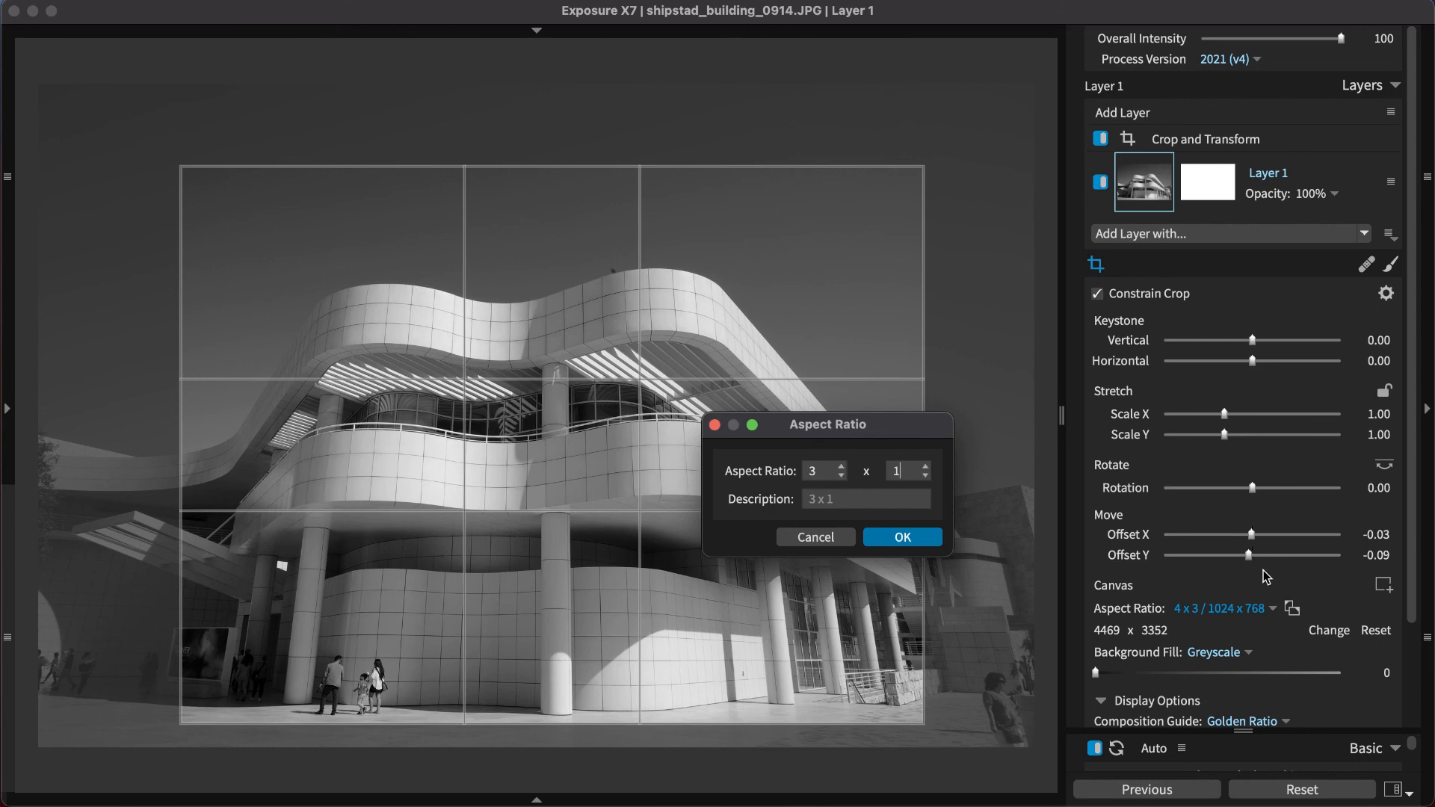
{"action": "left_click", "coordinate": [903, 544]}
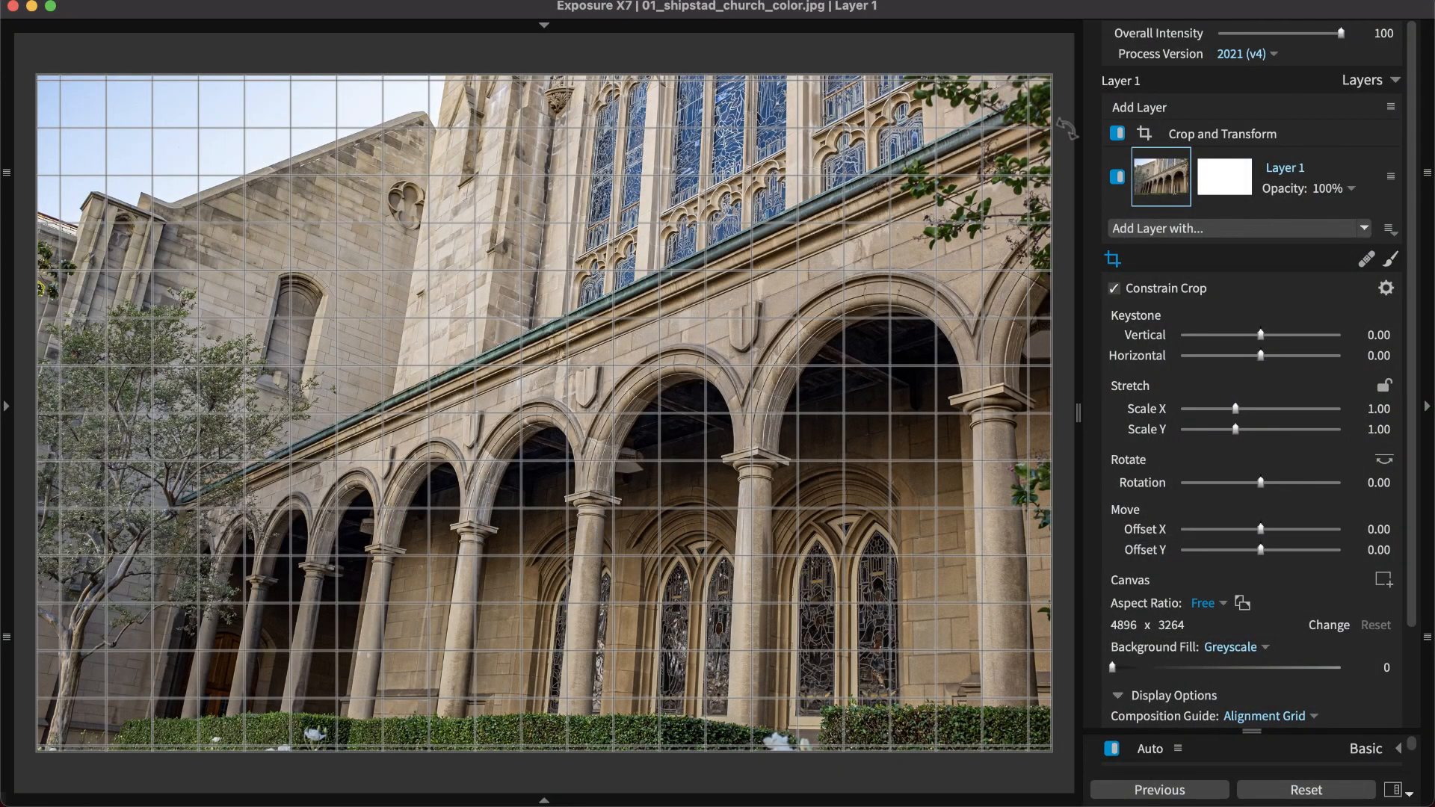
Rotate the church arcade photo by about 3.56, turn off Constrain Crop and reset the canvas to full size
{"action": "left_click_drag", "start_coordinate": [1067, 73], "coordinate": [1045, 133]}
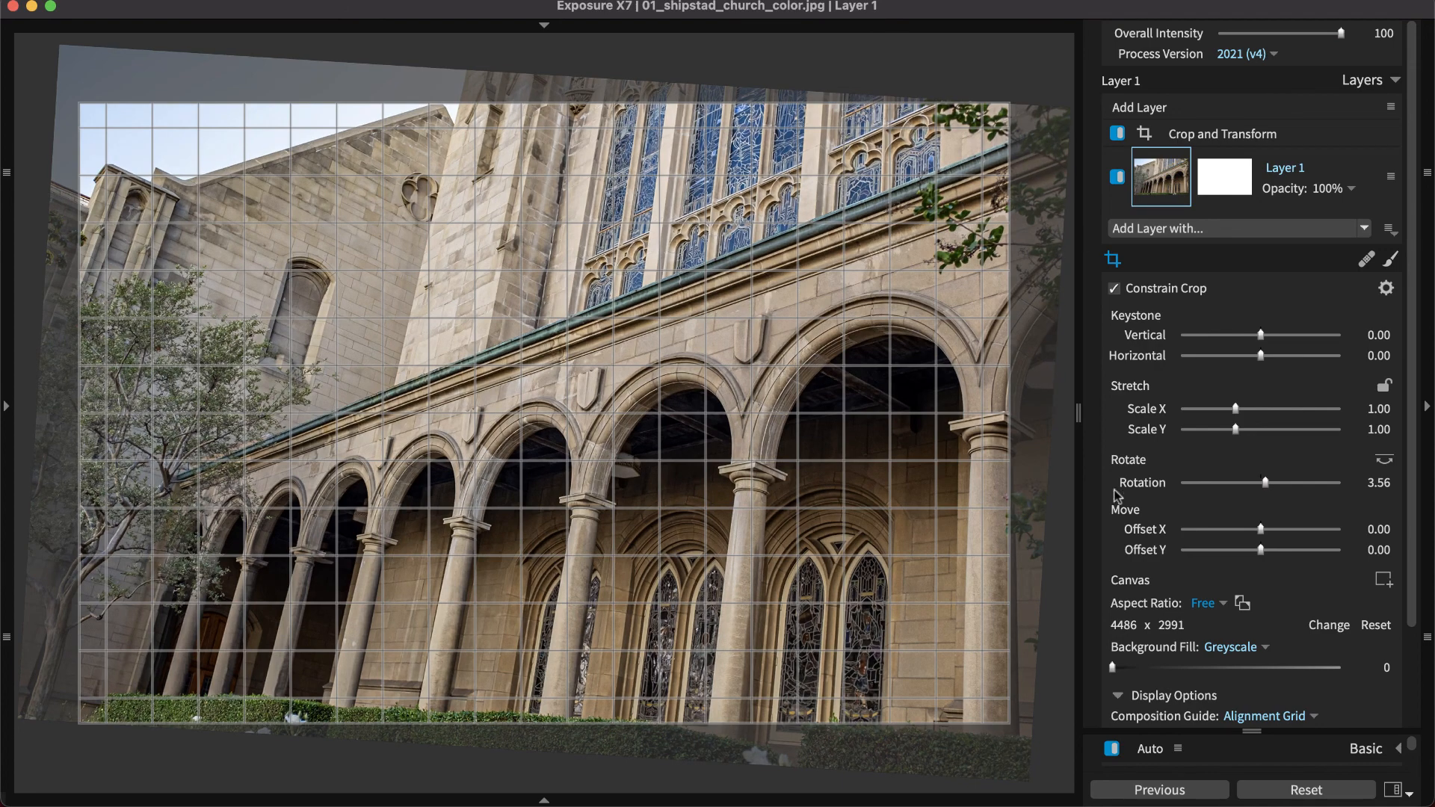
{"action": "left_click", "coordinate": [1373, 626]}
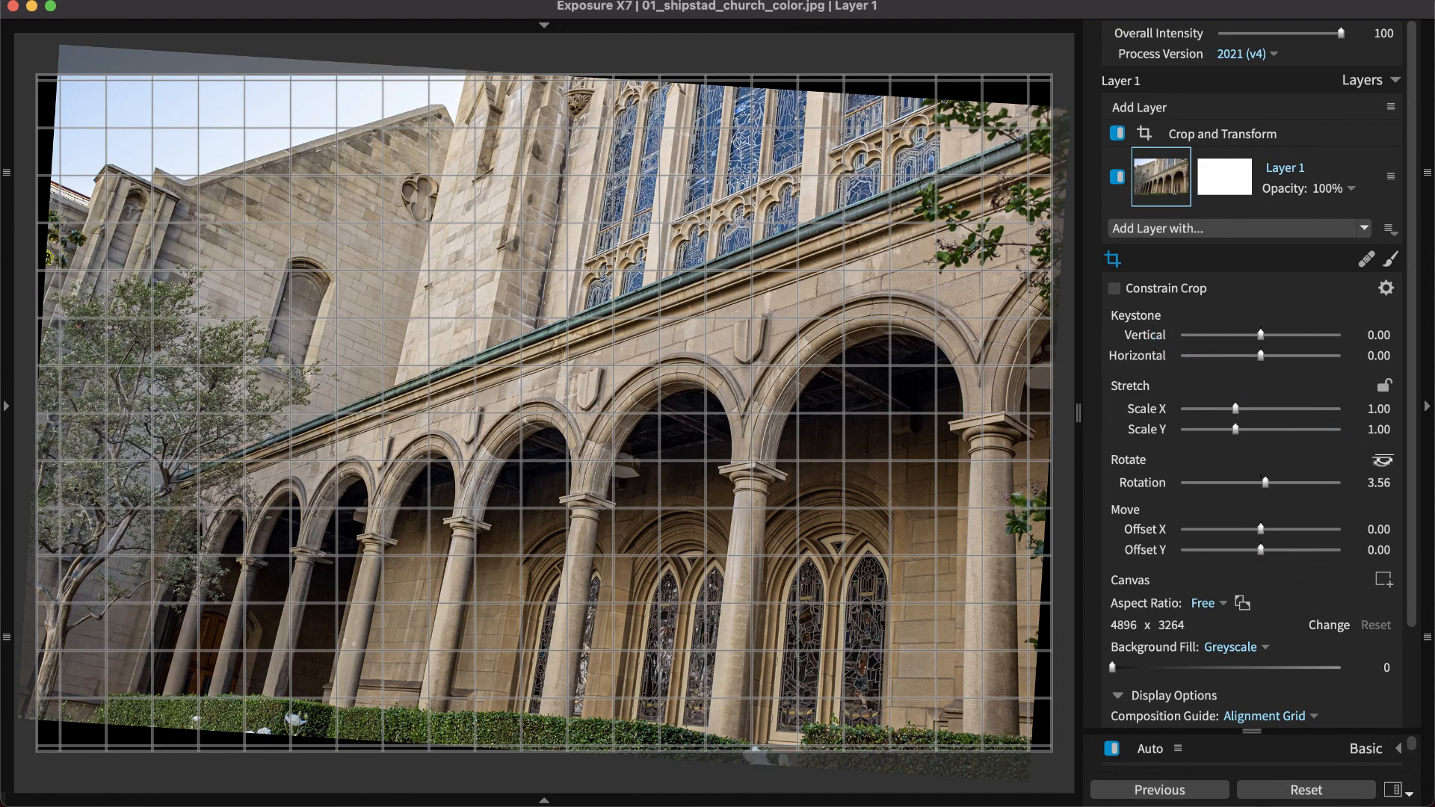
Level the arcade photo along the base of the hedge and fine-tune its rotation
{"action": "left_click_drag", "start_coordinate": [968, 744], "coordinate": [133, 699]}
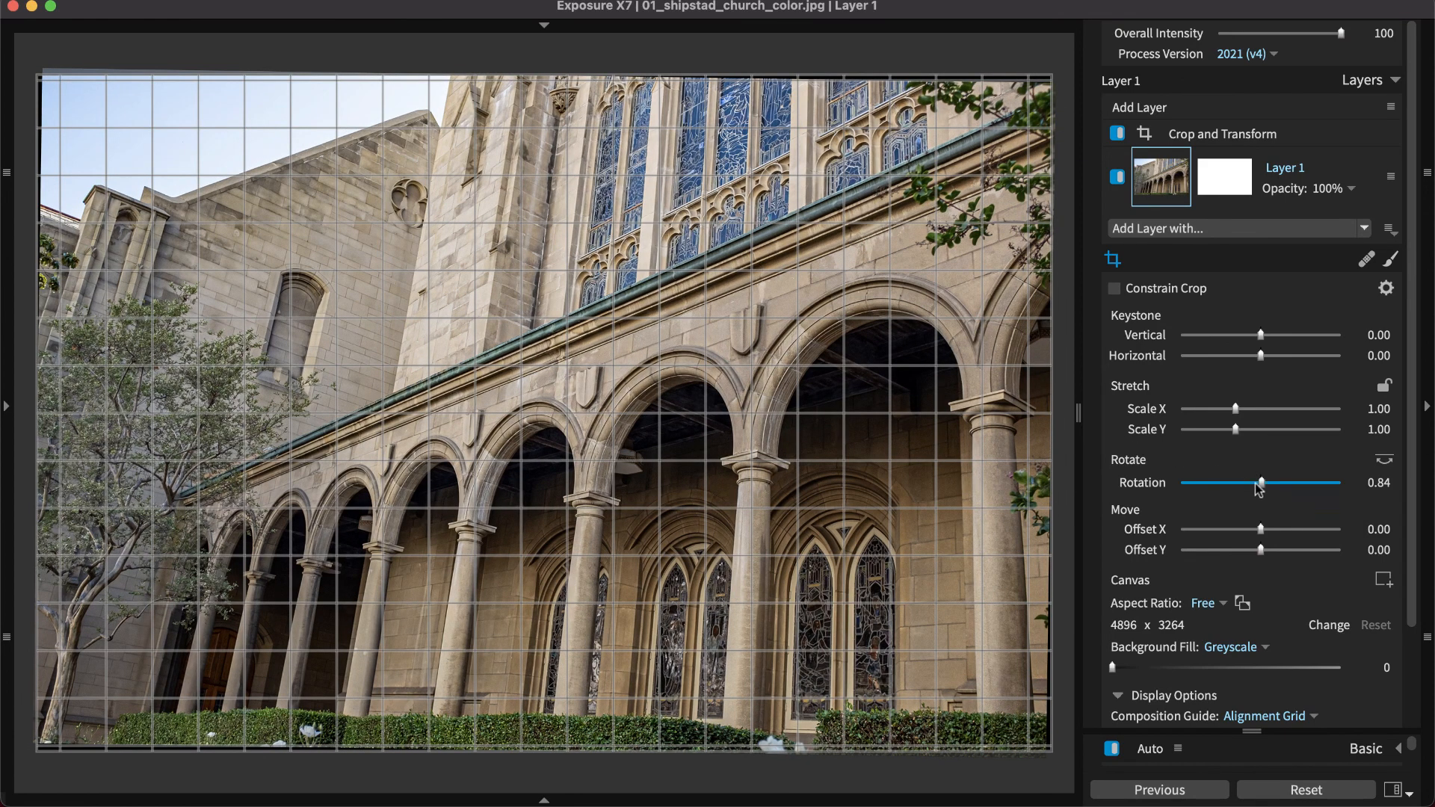
{"action": "left_click_drag", "start_coordinate": [1263, 487], "coordinate": [1262, 490]}
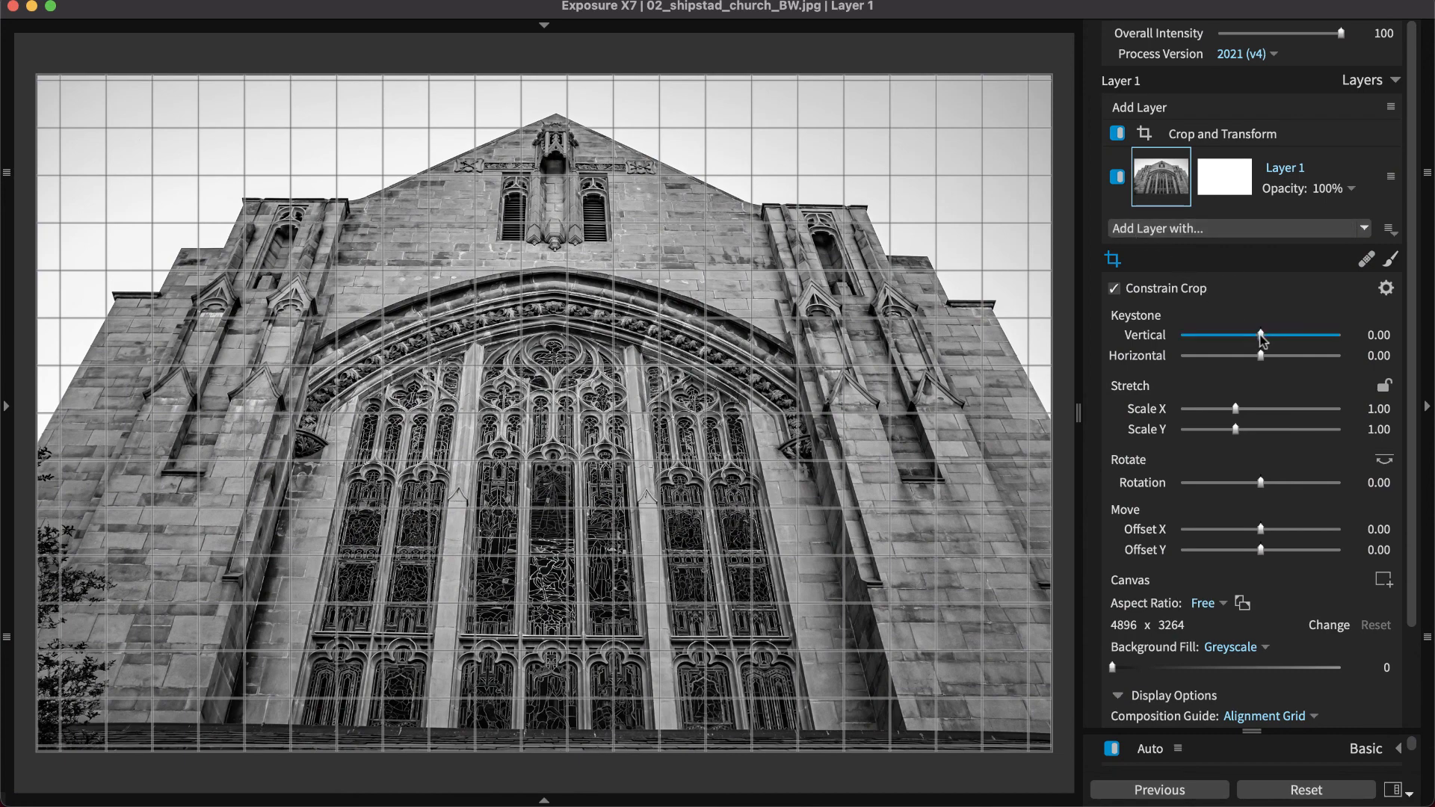
Correct the church facade's perspective with keystone Vertical -0.52 and Horizontal 0.04, and move the crop area to Offset X 0.00, Offset Y 0.20
{"action": "mouse_move", "coordinate": [1261, 336]}
{"action": "left_mouse_down"}
{"action": "mouse_move", "coordinate": [1191, 334]}
{"action": "mouse_move", "coordinate": [1268, 359]}
{"action": "left_mouse_up"}
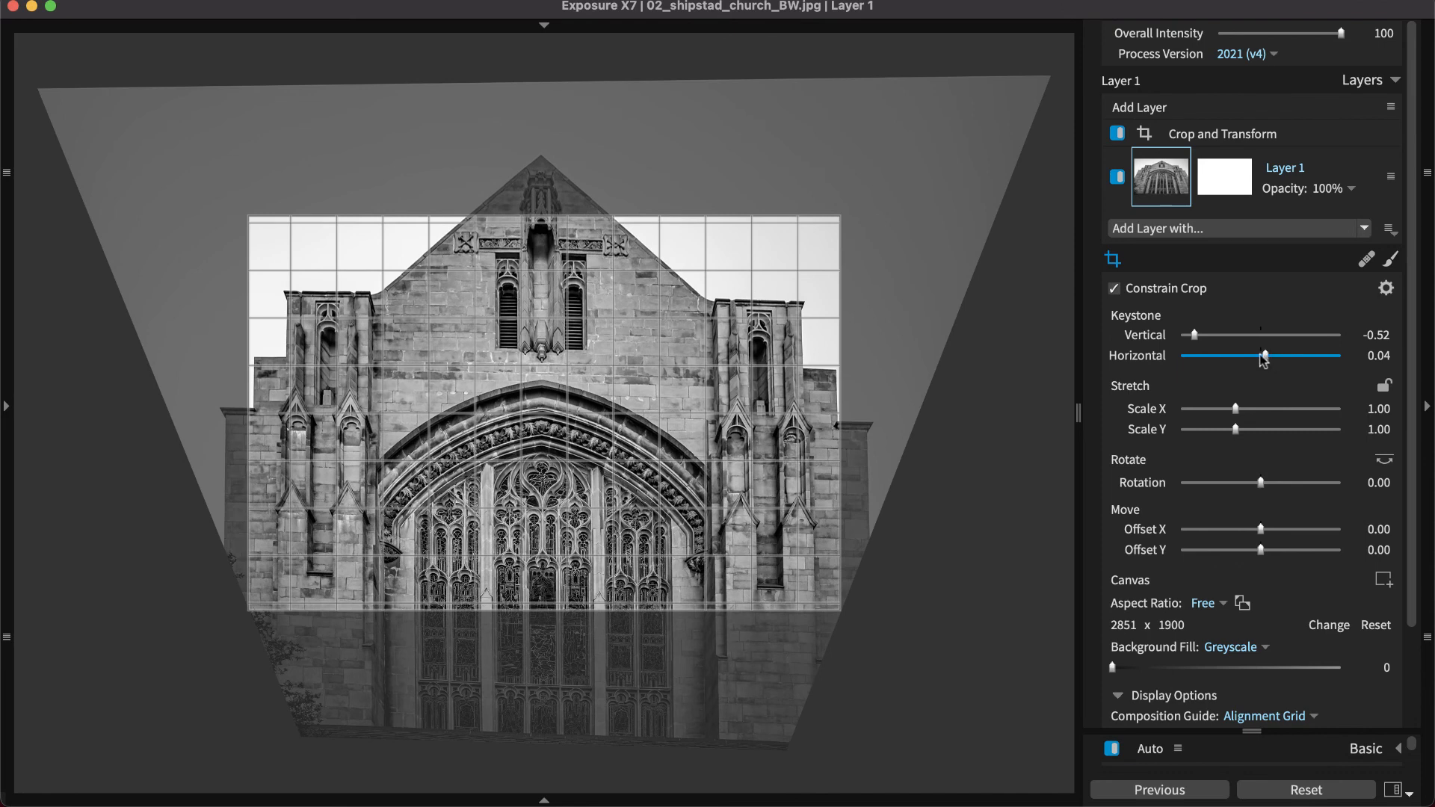
{"action": "left_click_drag", "start_coordinate": [772, 450], "coordinate": [774, 383]}
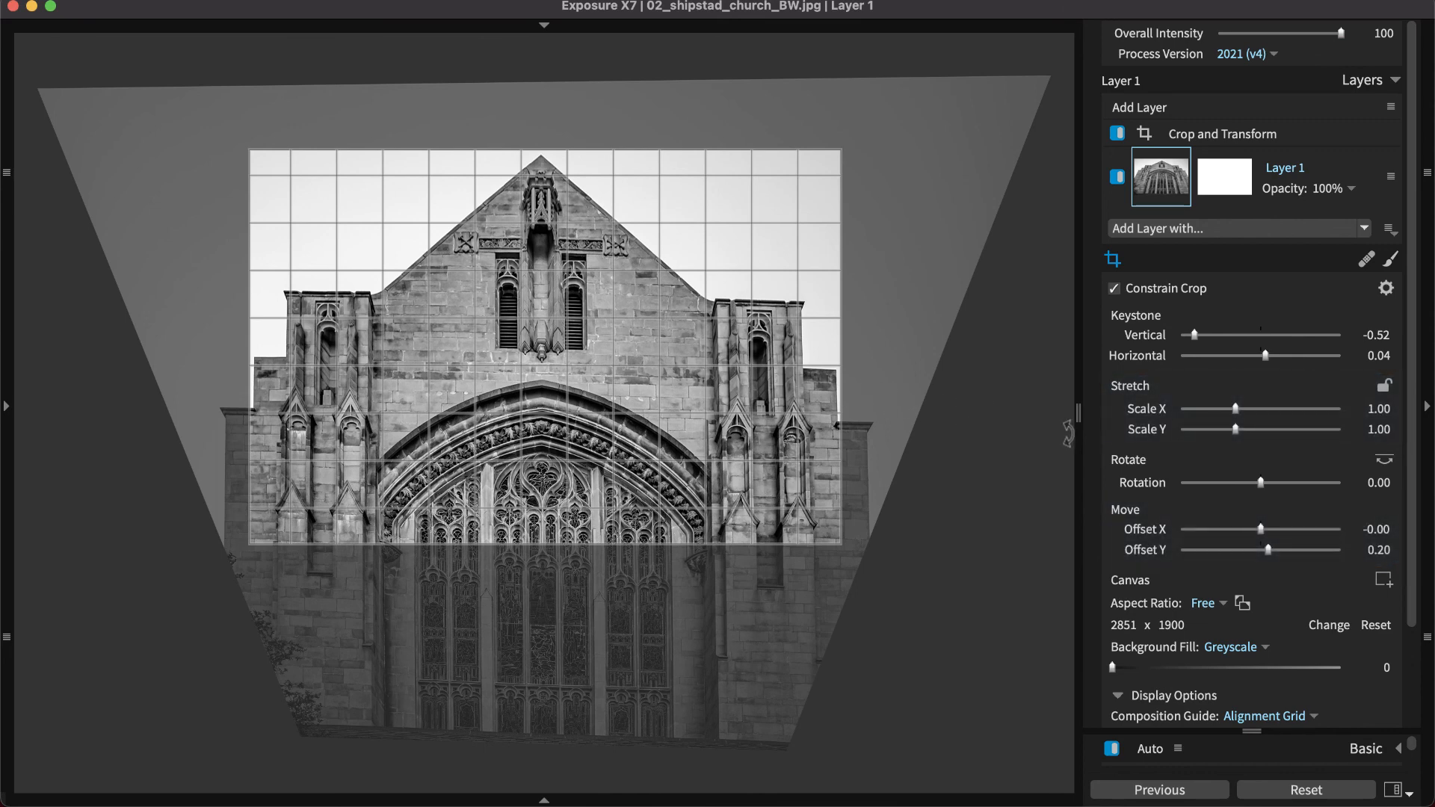
{"action": "left_click_drag", "start_coordinate": [1261, 529], "coordinate": [1259, 527]}
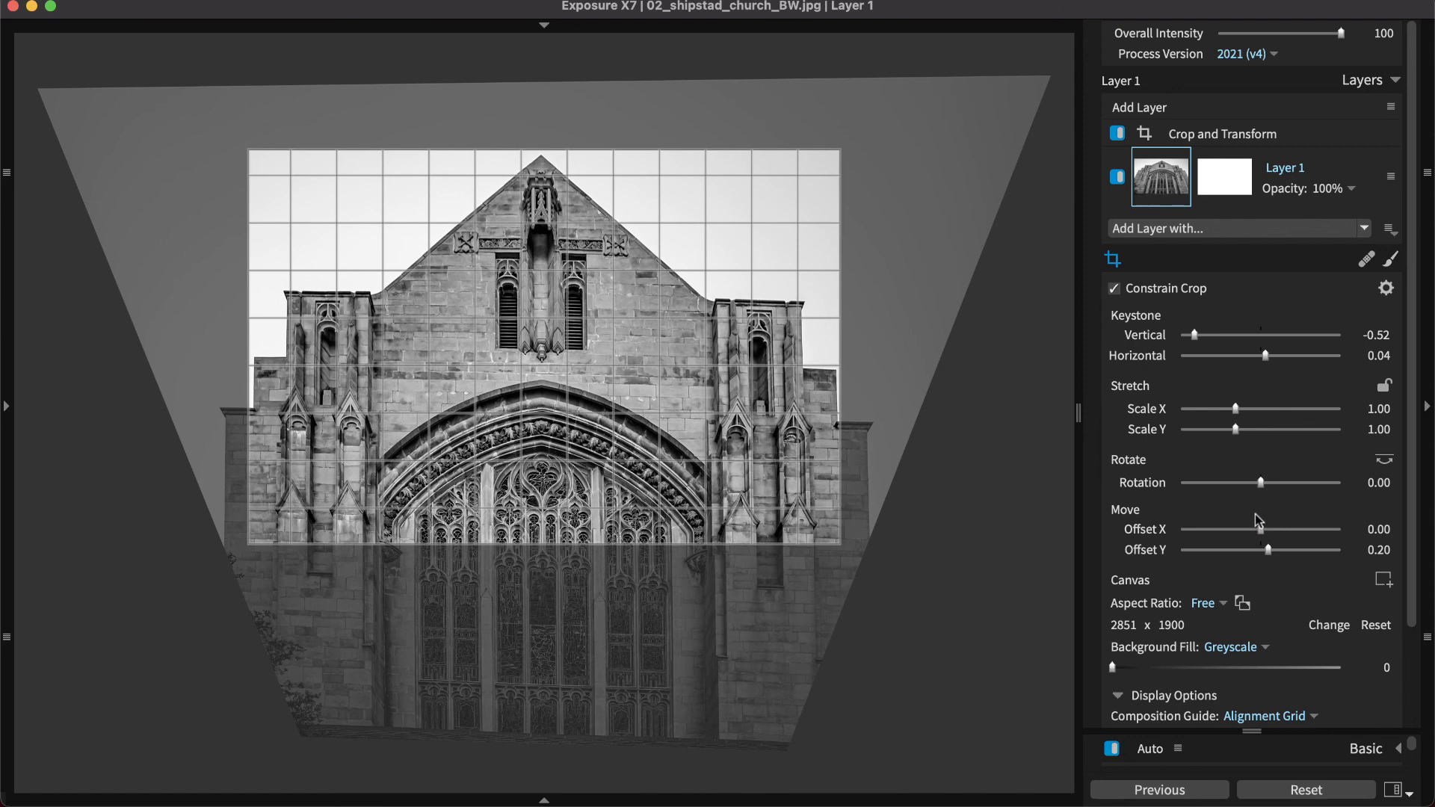
Try stretching the facade with Scale X and Scale Y, and return both to 1.00
{"action": "mouse_move", "coordinate": [1234, 431]}
{"action": "left_mouse_down"}
{"action": "mouse_move", "coordinate": [1220, 428]}
{"action": "mouse_move", "coordinate": [1249, 409]}
{"action": "left_mouse_up"}
{"action": "double_click", "coordinate": [1221, 428]}
{"action": "double_click", "coordinate": [1249, 408]}
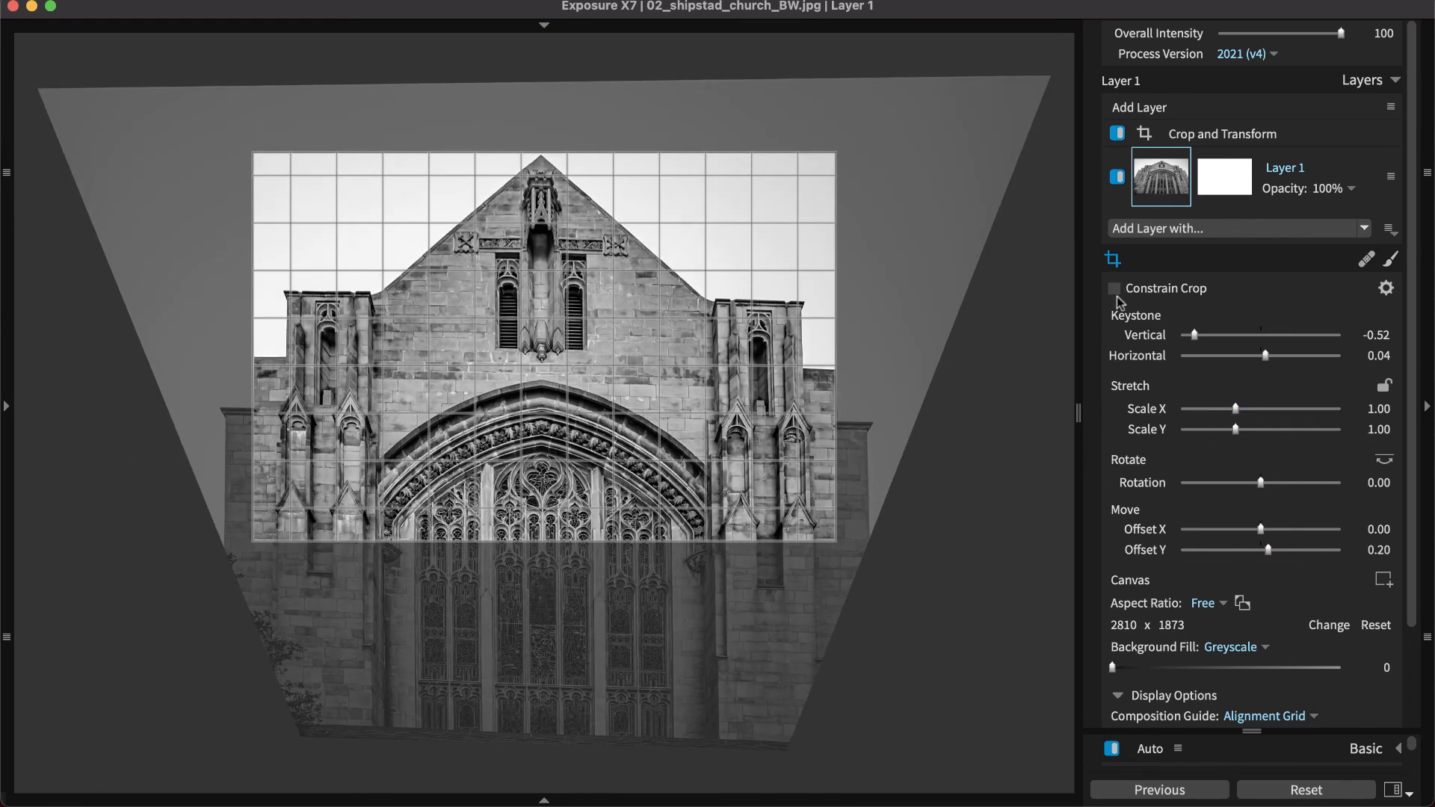
Reset the canvas with Constrain Crop off, and crop the facade's upper-right corner and left edge to about 3812 x 3110
{"action": "left_click", "coordinate": [1375, 625]}
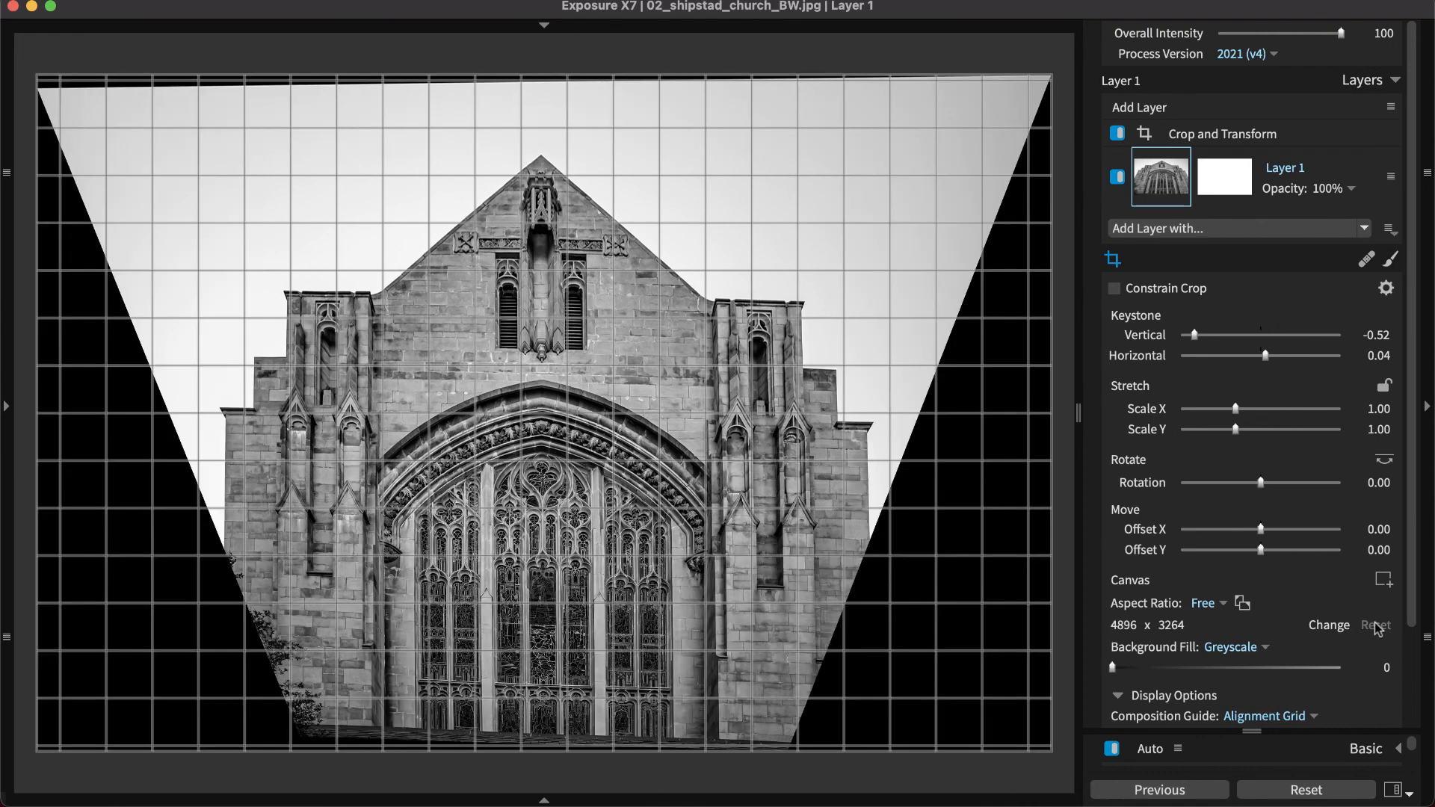
{"action": "left_click_drag", "start_coordinate": [1041, 86], "coordinate": [939, 106]}
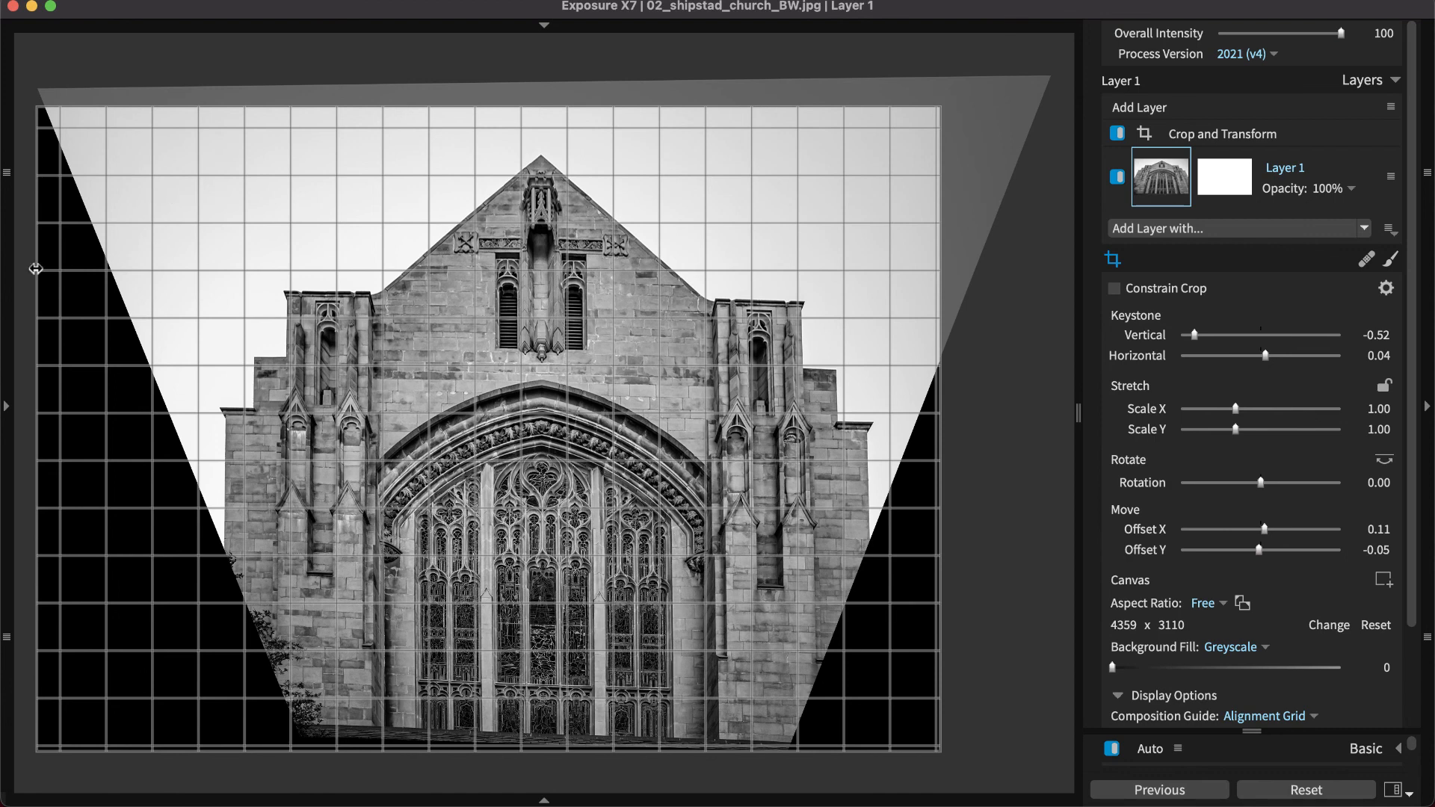
{"action": "left_click_drag", "start_coordinate": [37, 267], "coordinate": [149, 268]}
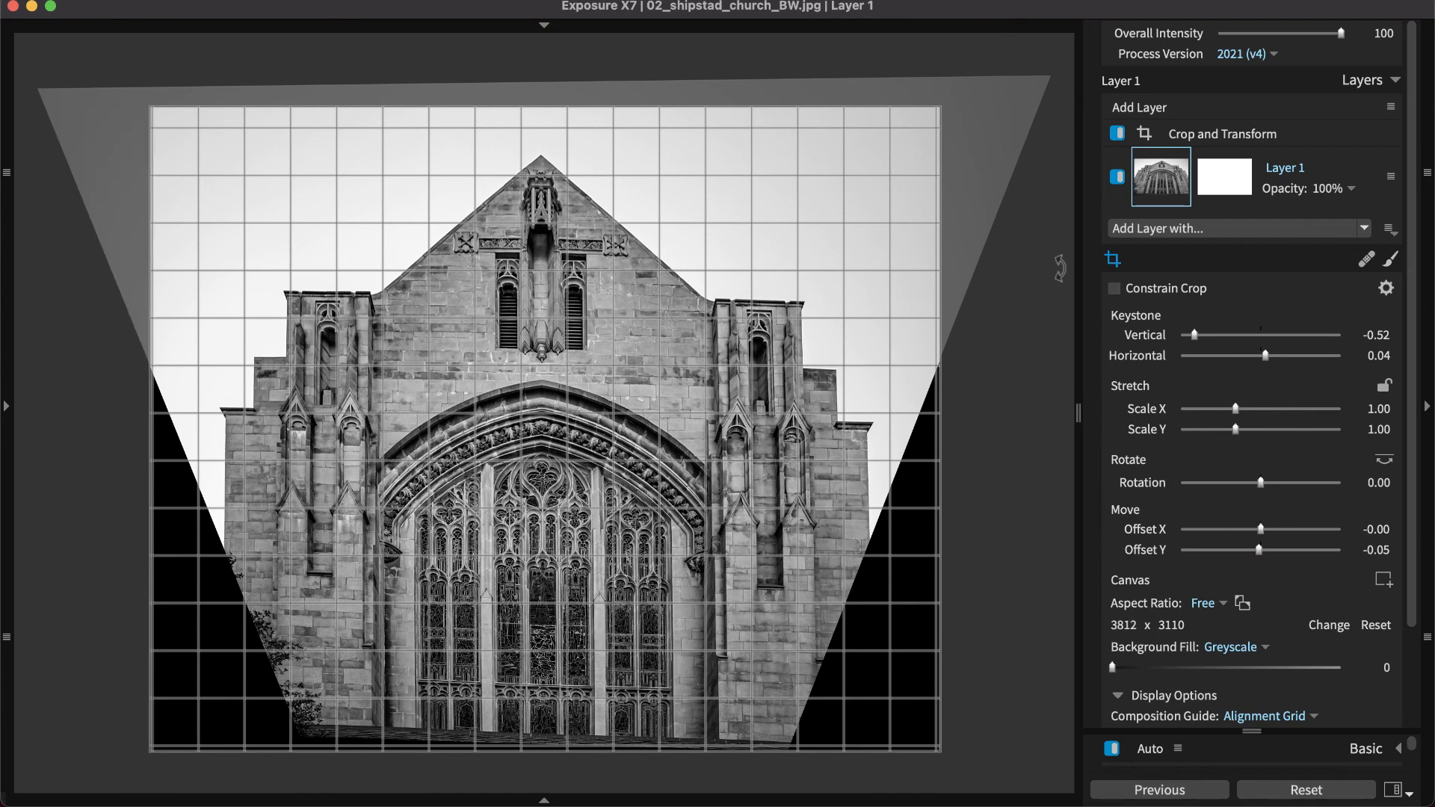
Constrain the crop once to remove empty corners, release the constraint, and extend the crop's lower-right corner to about 3715 x 2548
{"action": "left_click", "coordinate": [1116, 290]}
{"action": "left_click", "coordinate": [1116, 290]}
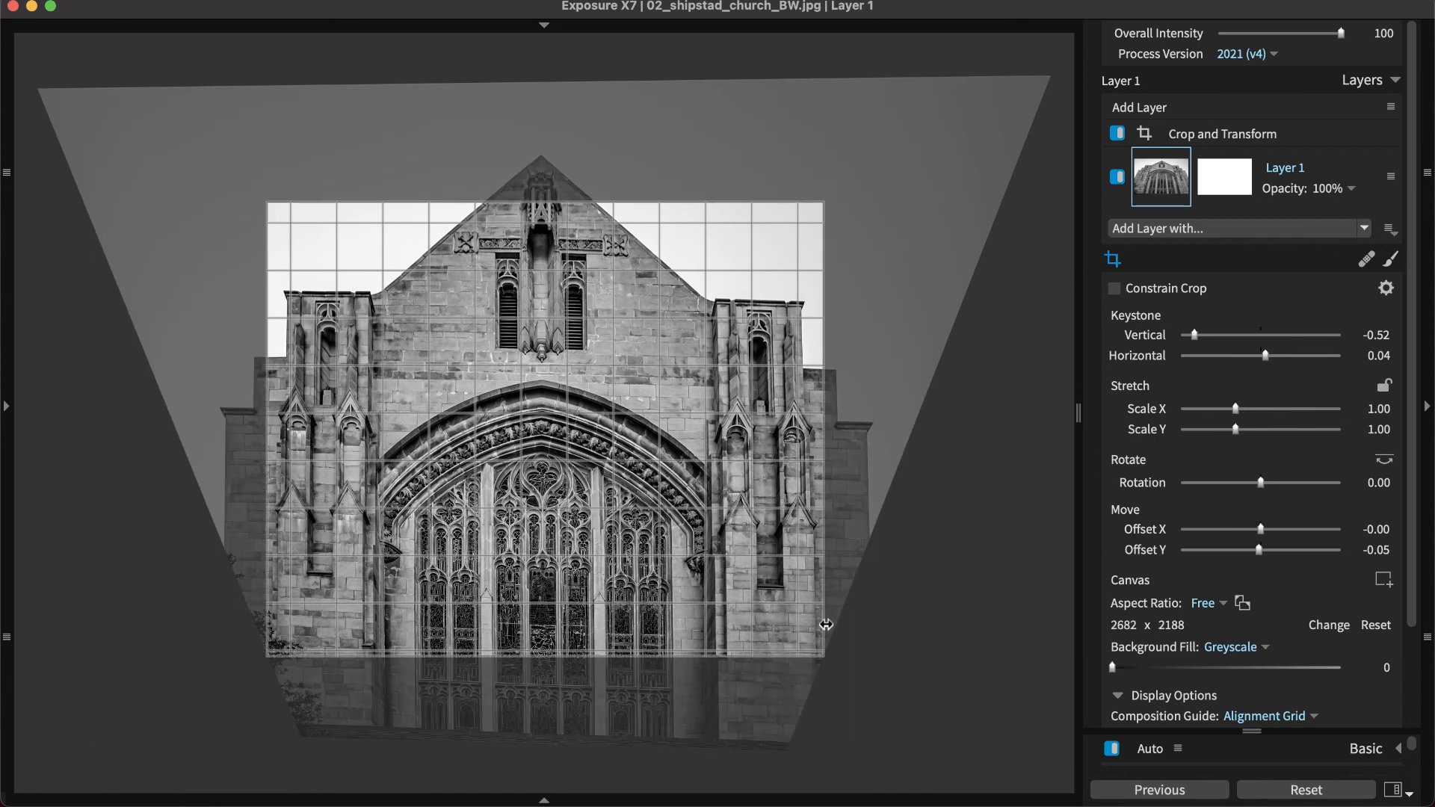
{"action": "left_click_drag", "start_coordinate": [822, 657], "coordinate": [1031, 735]}
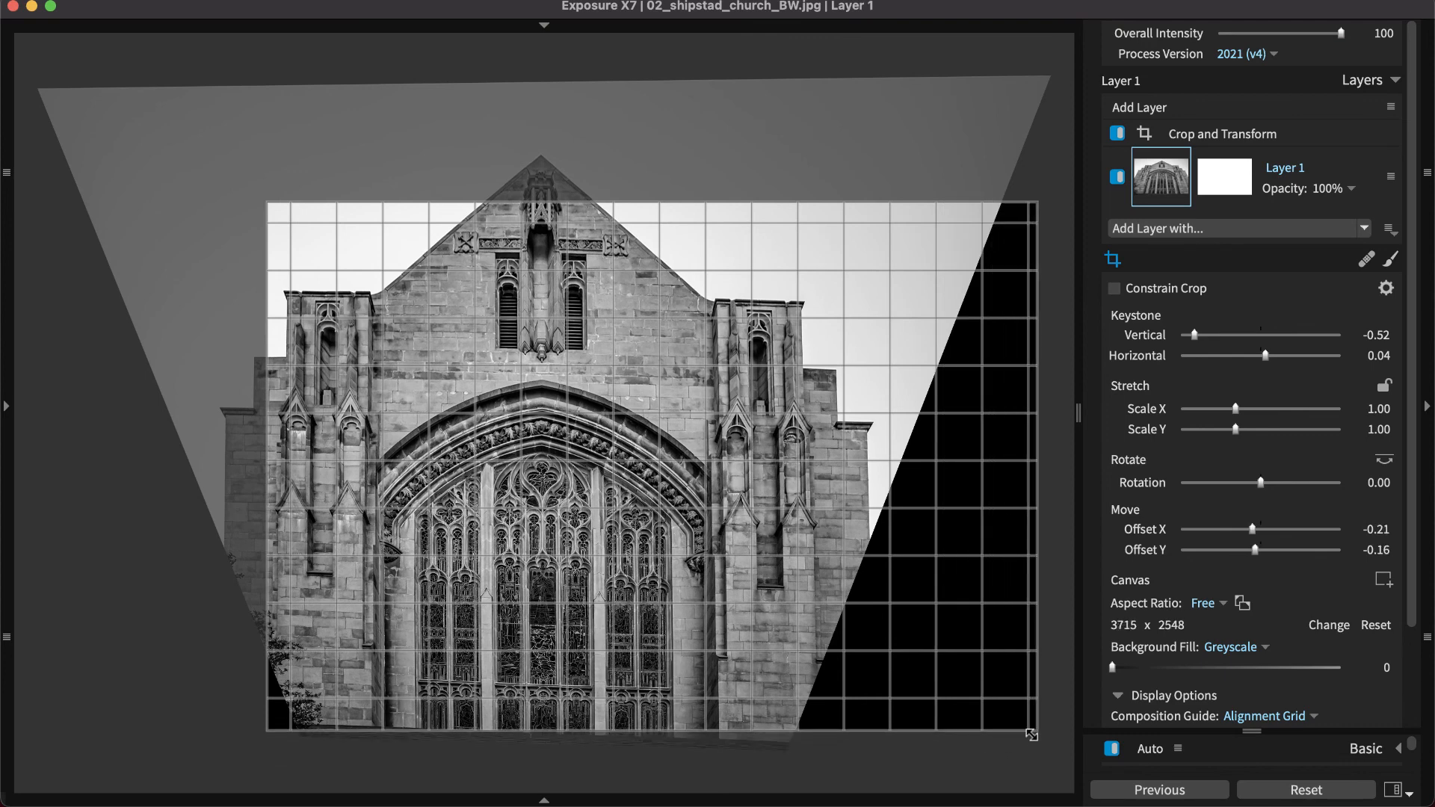
Try a different greyscale background fill level for the empty canvas areas, and return it to 0
{"action": "scroll", "coordinate": [1233, 644], "scroll_direction": "down", "scroll_amount": 3}
{"action": "left_click", "coordinate": [1249, 552]}
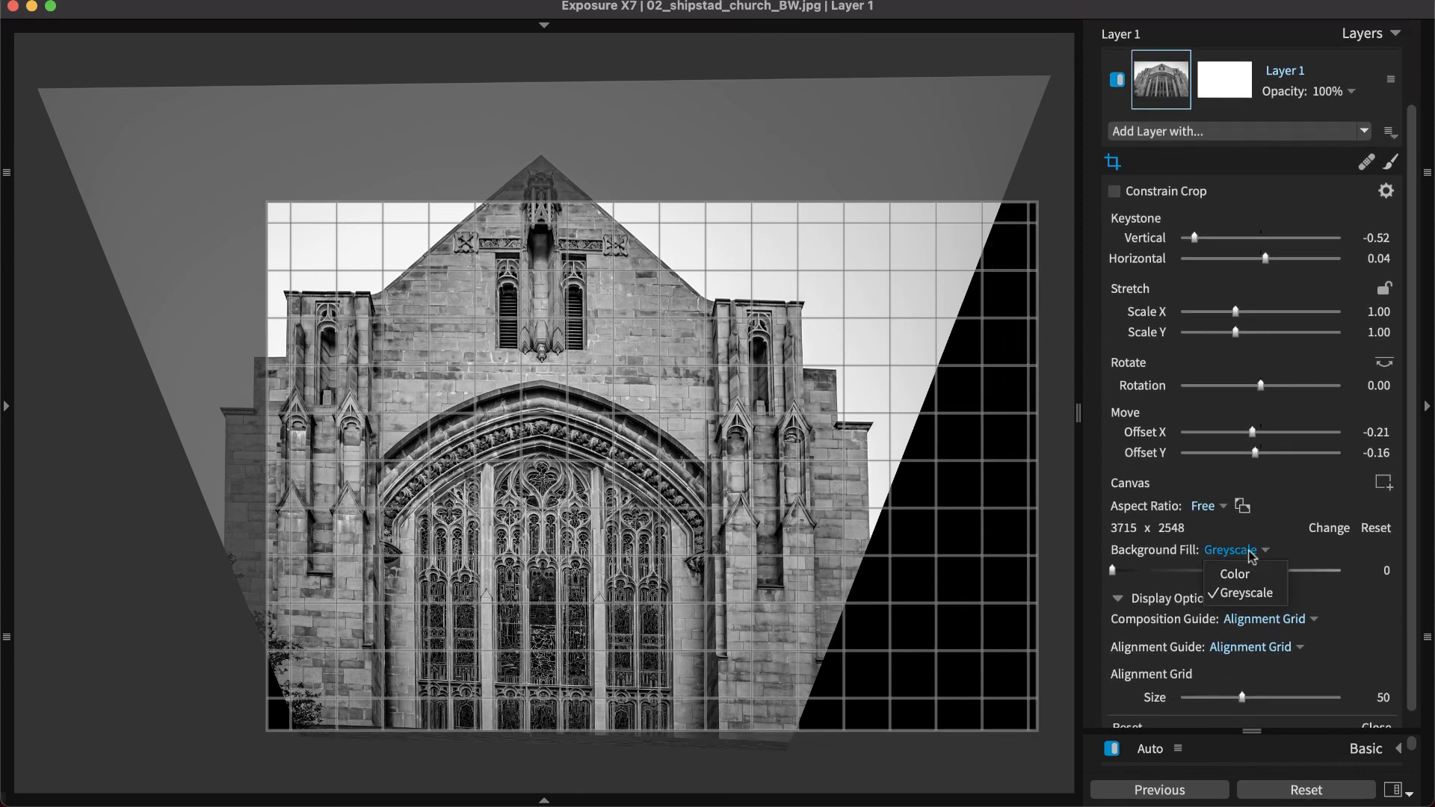
{"action": "left_click", "coordinate": [1282, 546]}
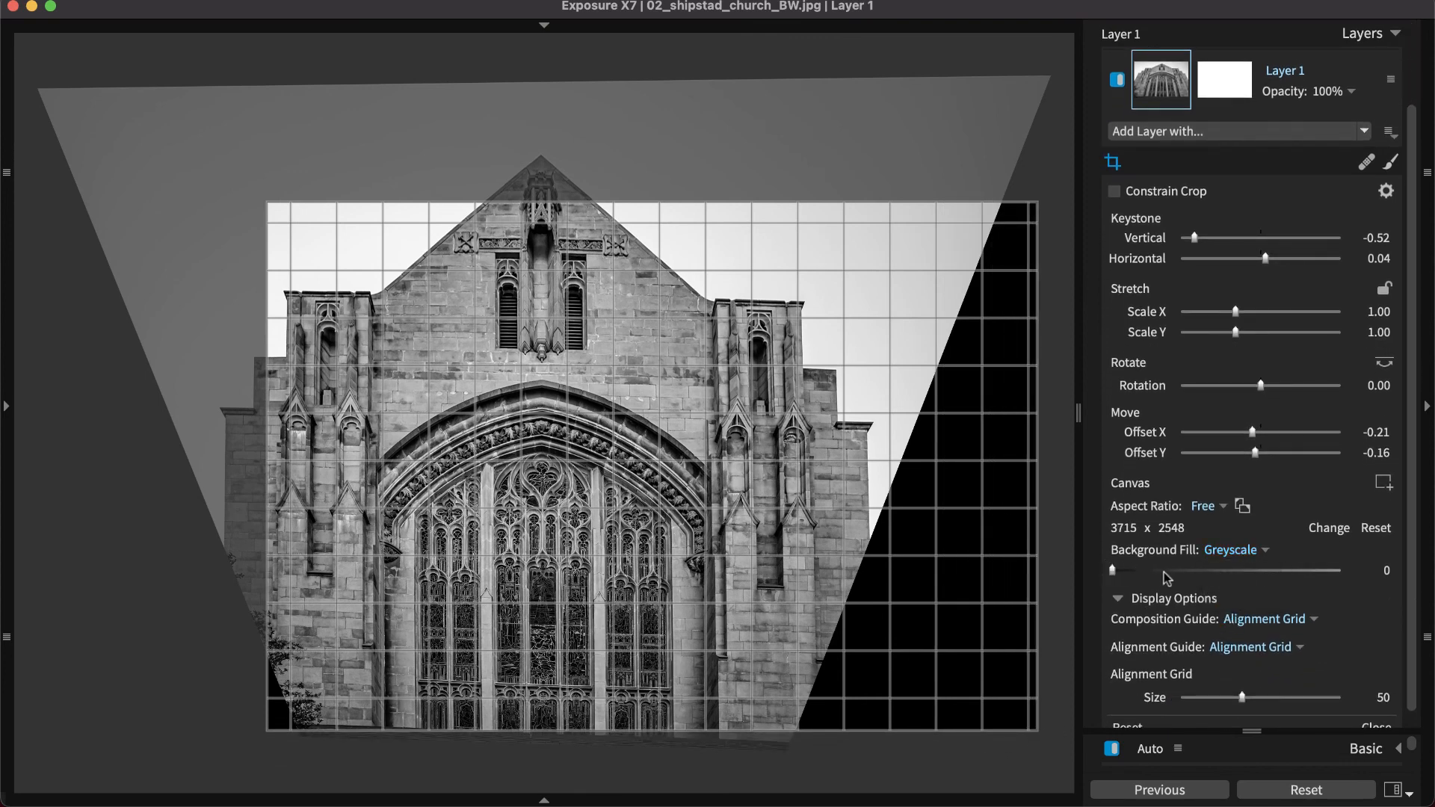
{"action": "mouse_move", "coordinate": [1167, 577]}
{"action": "left_mouse_down"}
{"action": "mouse_move", "coordinate": [1308, 571]}
{"action": "mouse_move", "coordinate": [1166, 581]}
{"action": "left_mouse_up"}
{"action": "left_click_drag", "start_coordinate": [1166, 582], "coordinate": [1112, 582]}
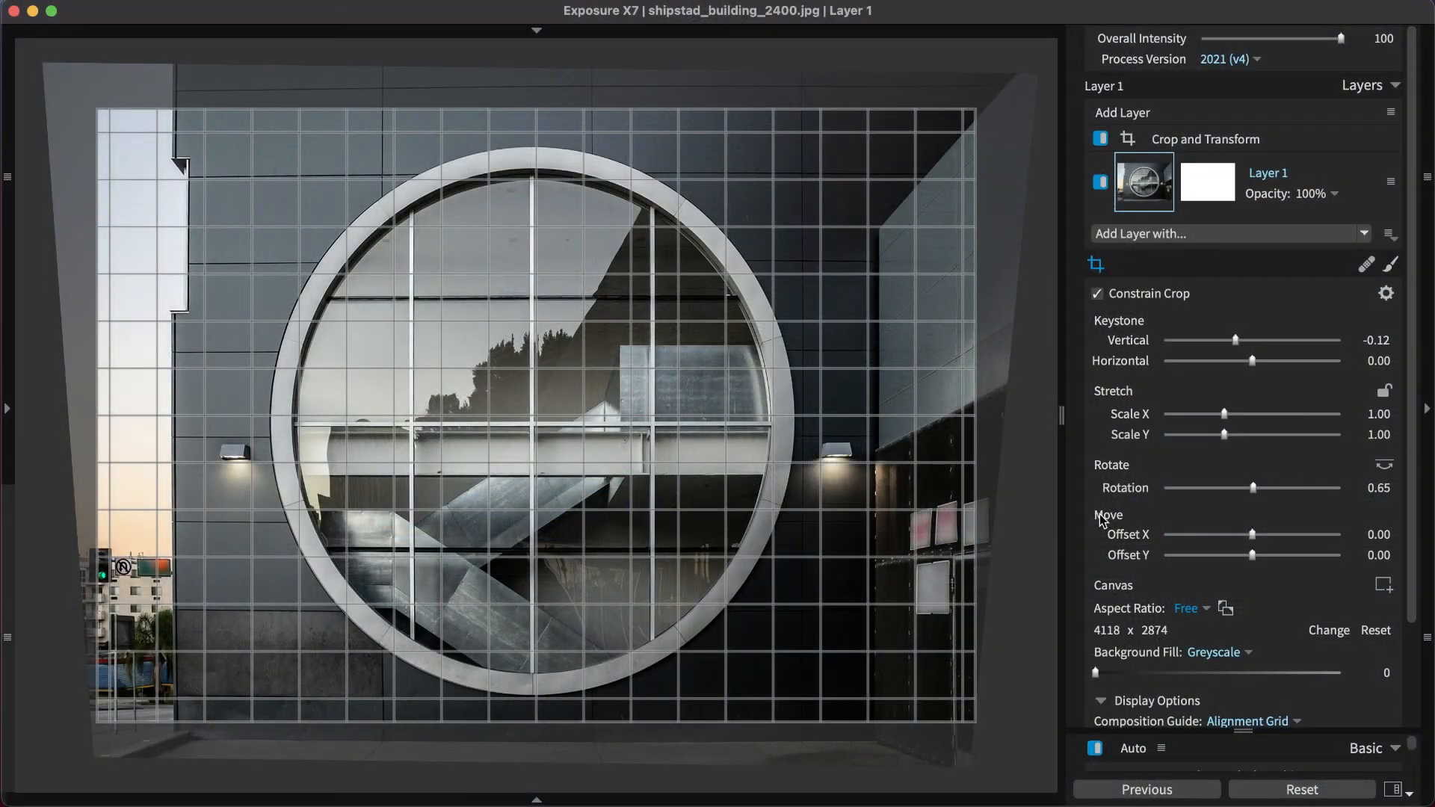
Set the composition guide for the round-window photo to Golden Spiral
{"action": "scroll", "coordinate": [1102, 521], "scroll_direction": "down", "scroll_amount": 2}
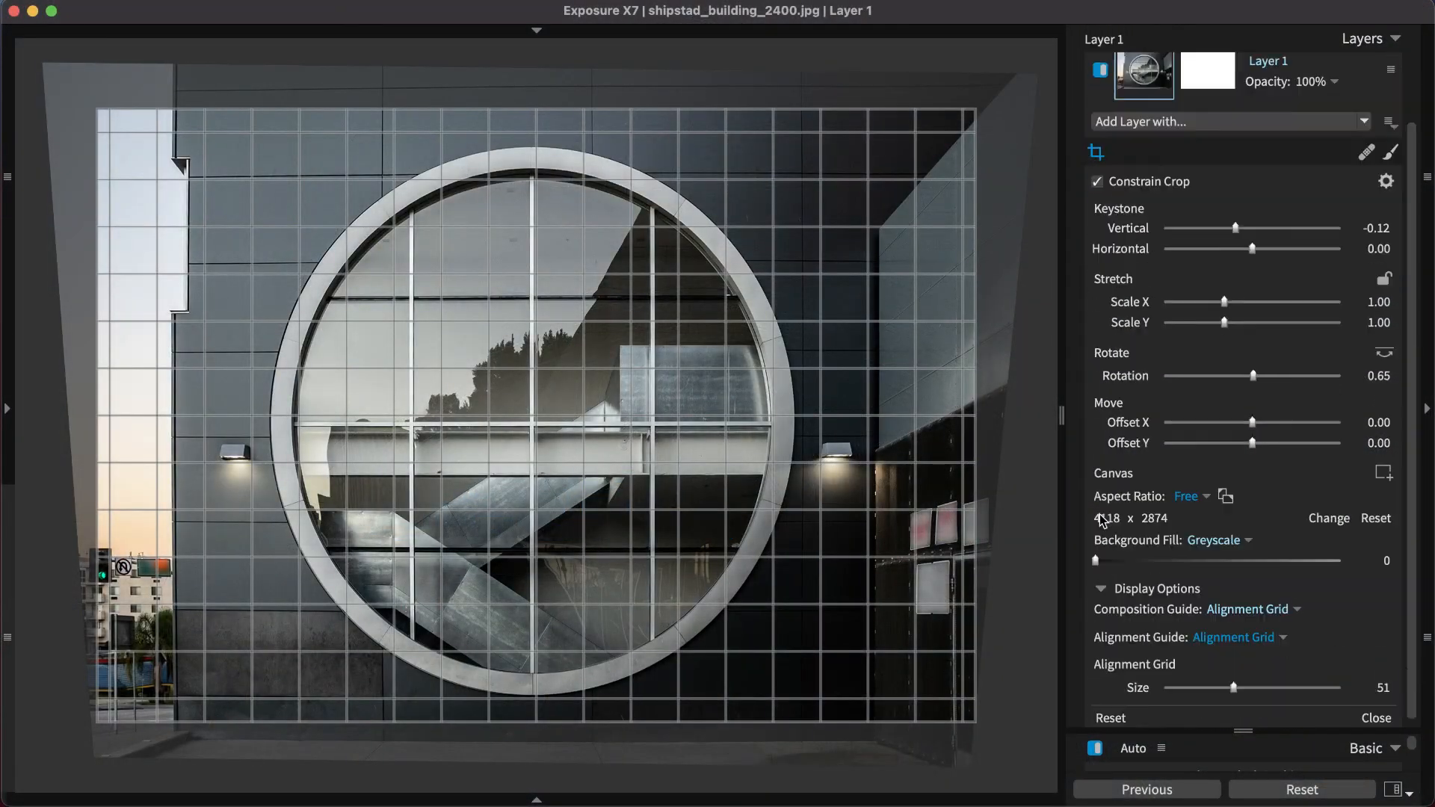
{"action": "scroll", "coordinate": [1102, 521], "scroll_direction": "down", "scroll_amount": 1}
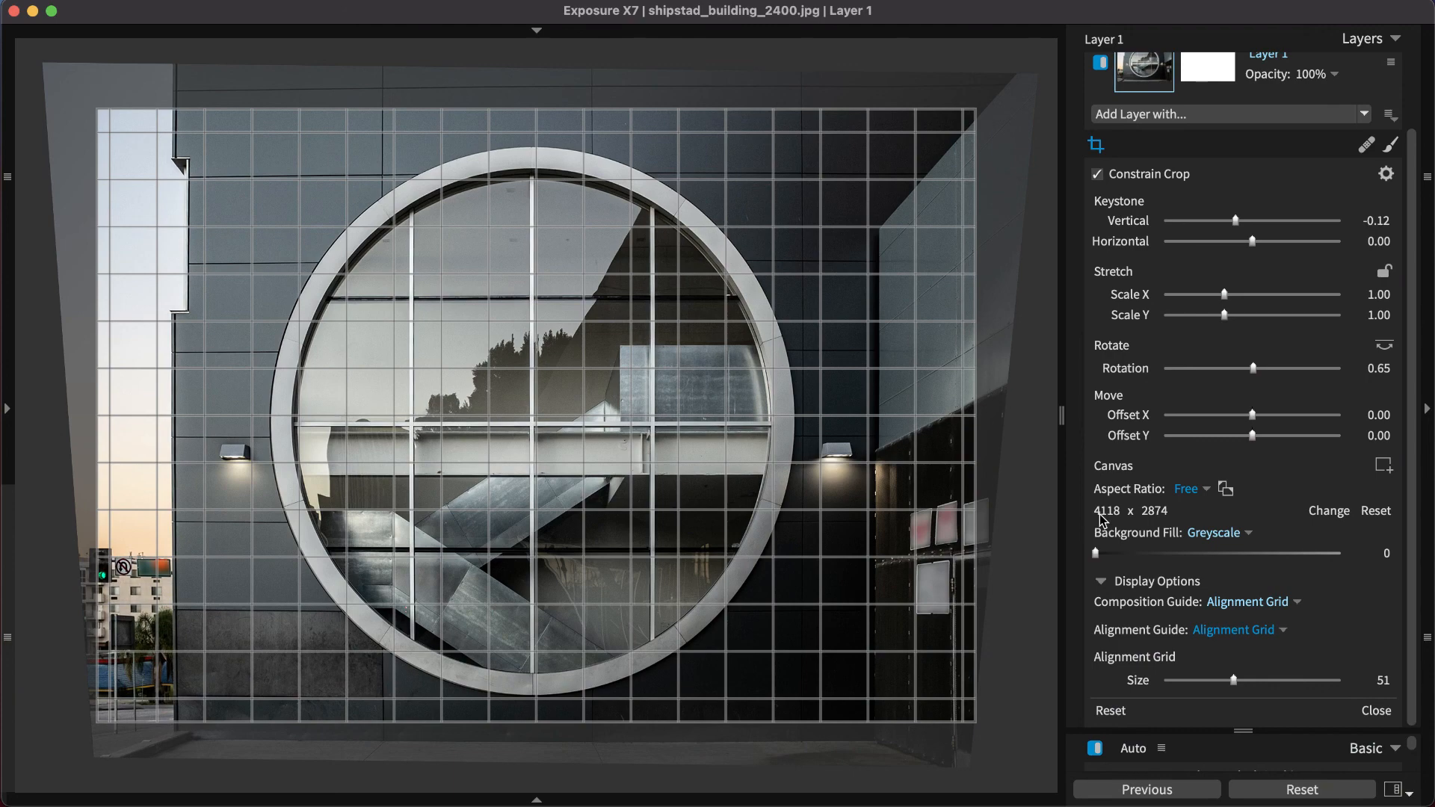
{"action": "left_click", "coordinate": [1226, 606]}
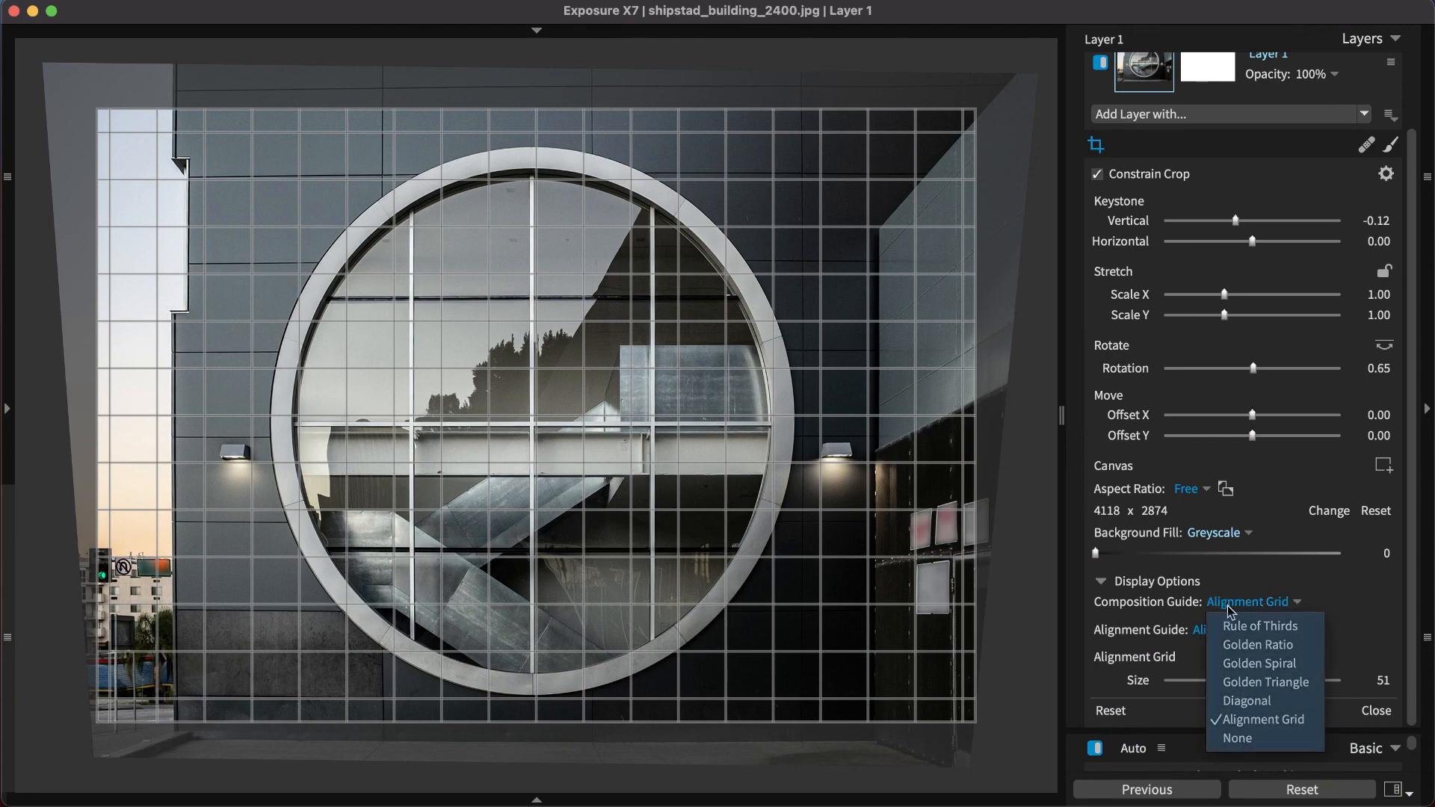
{"action": "left_click", "coordinate": [1290, 663]}
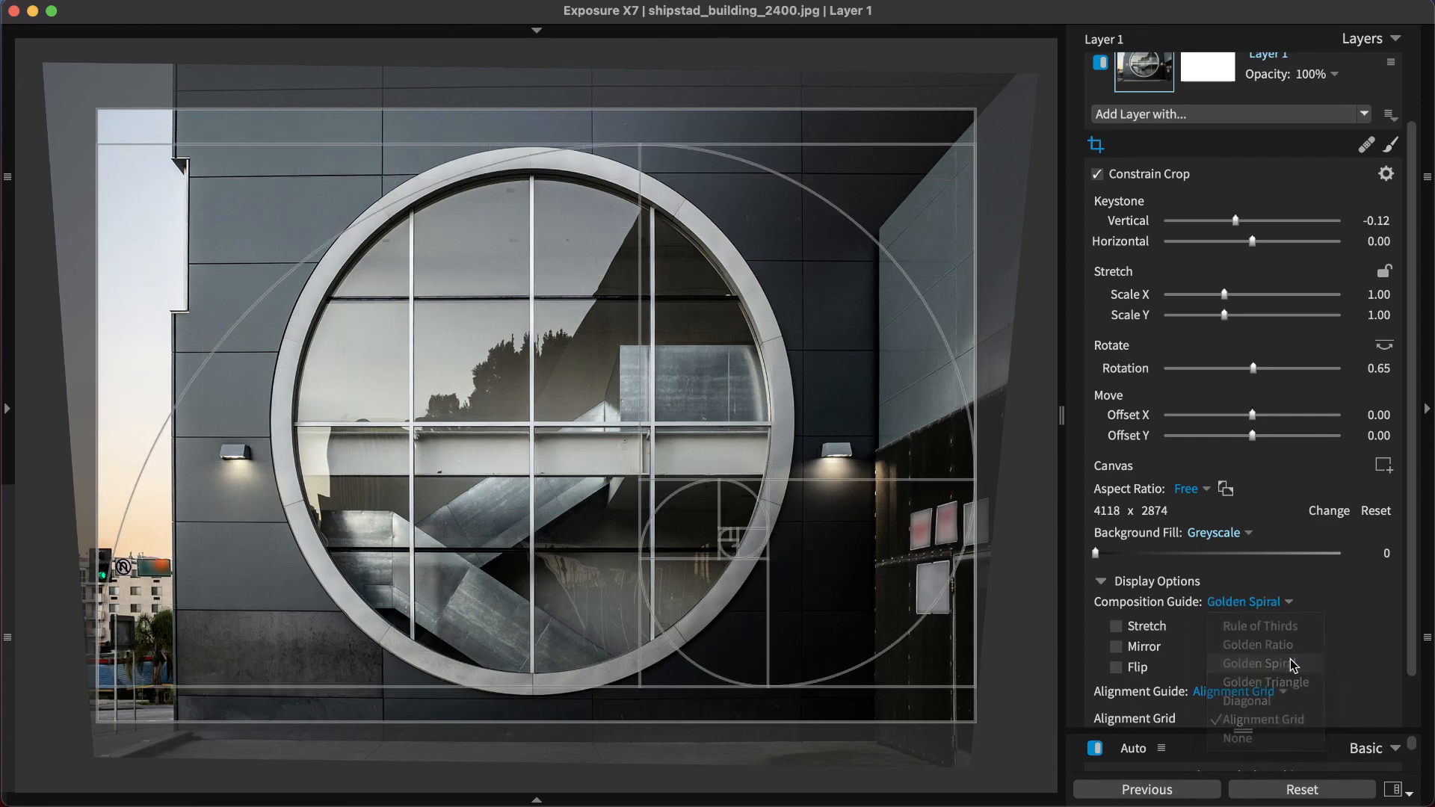
{"action": "scroll", "coordinate": [1290, 662], "scroll_direction": "down", "scroll_amount": 2}
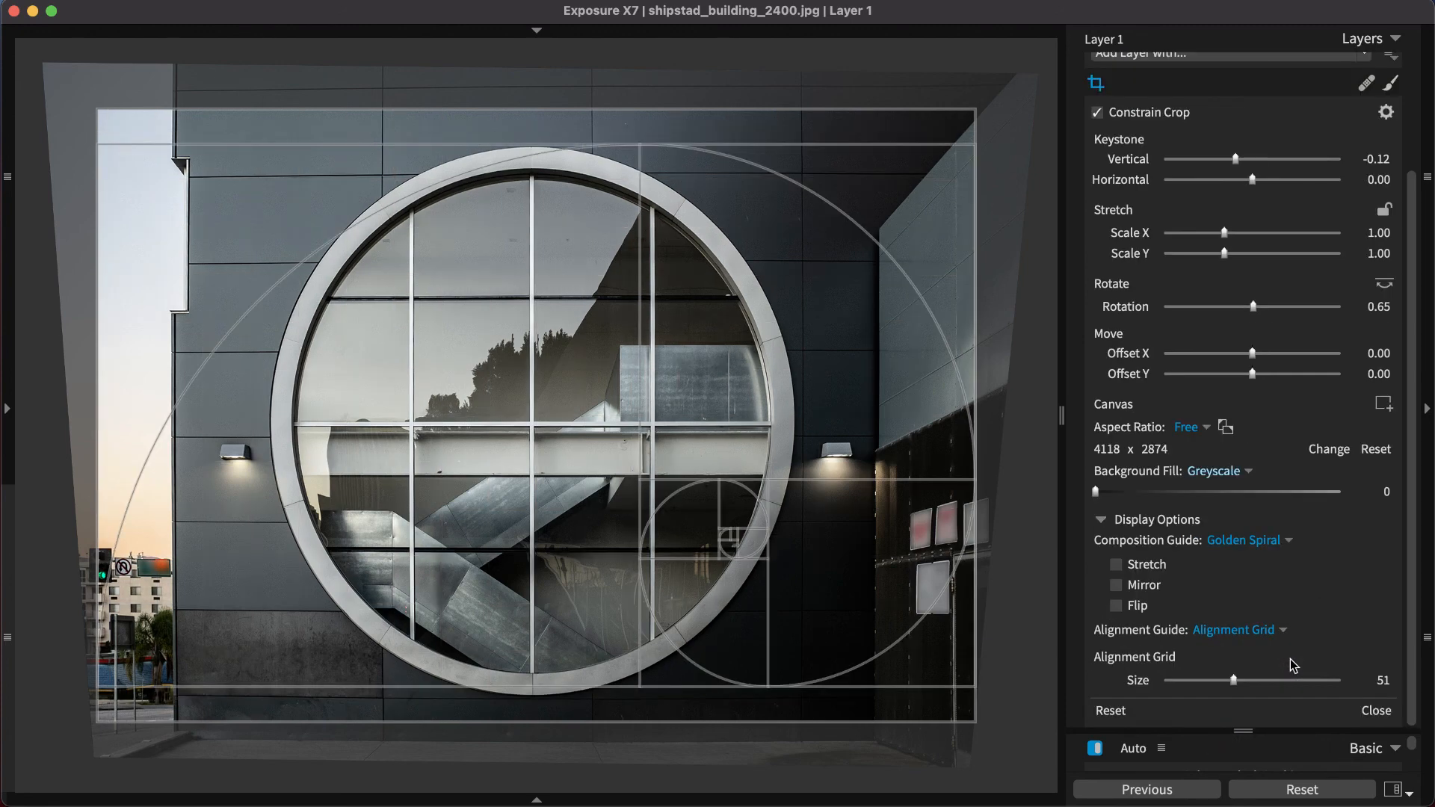
Mirror and stretch the golden spiral guide, trying Flip and leaving it off
{"action": "left_click", "coordinate": [1124, 586]}
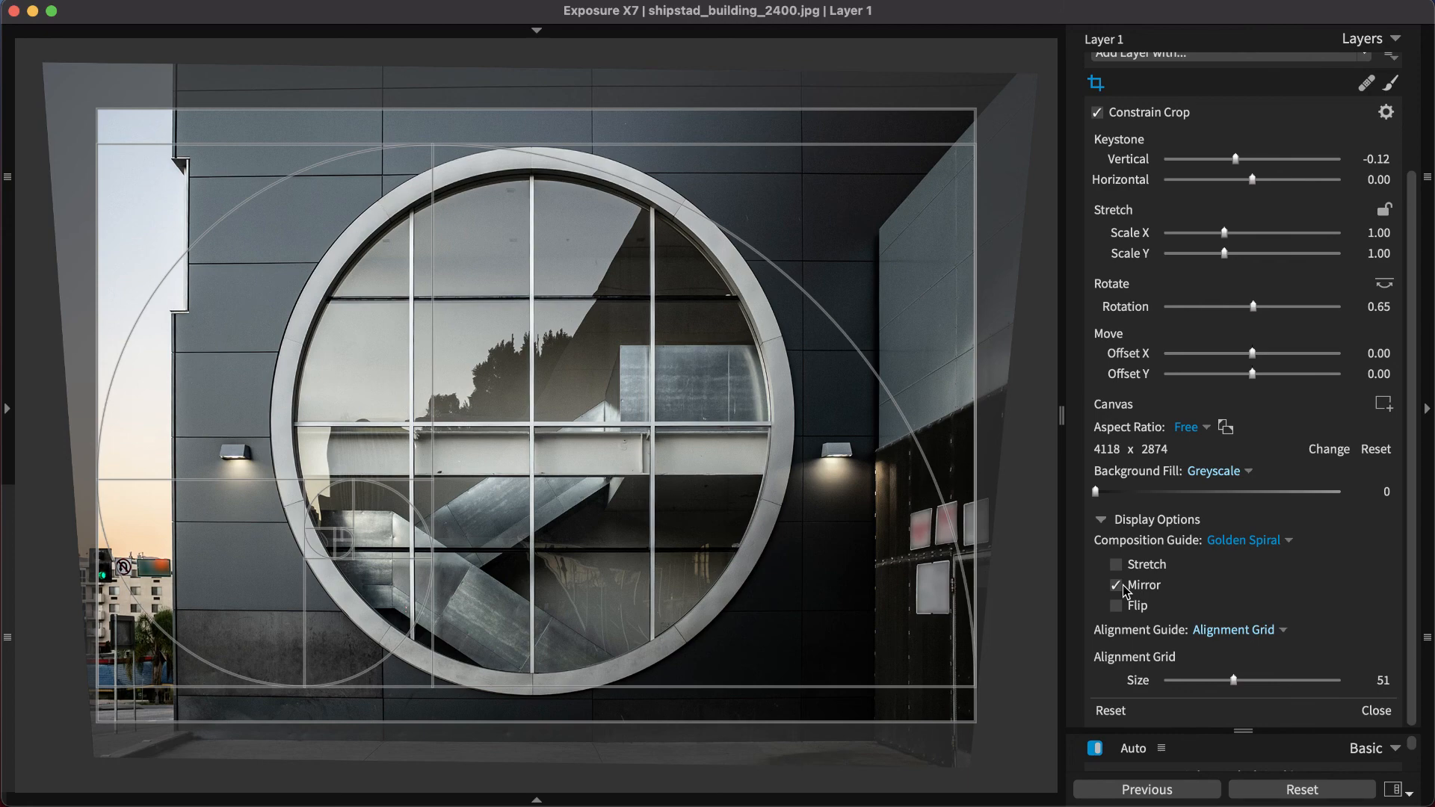
{"action": "left_click", "coordinate": [1116, 564]}
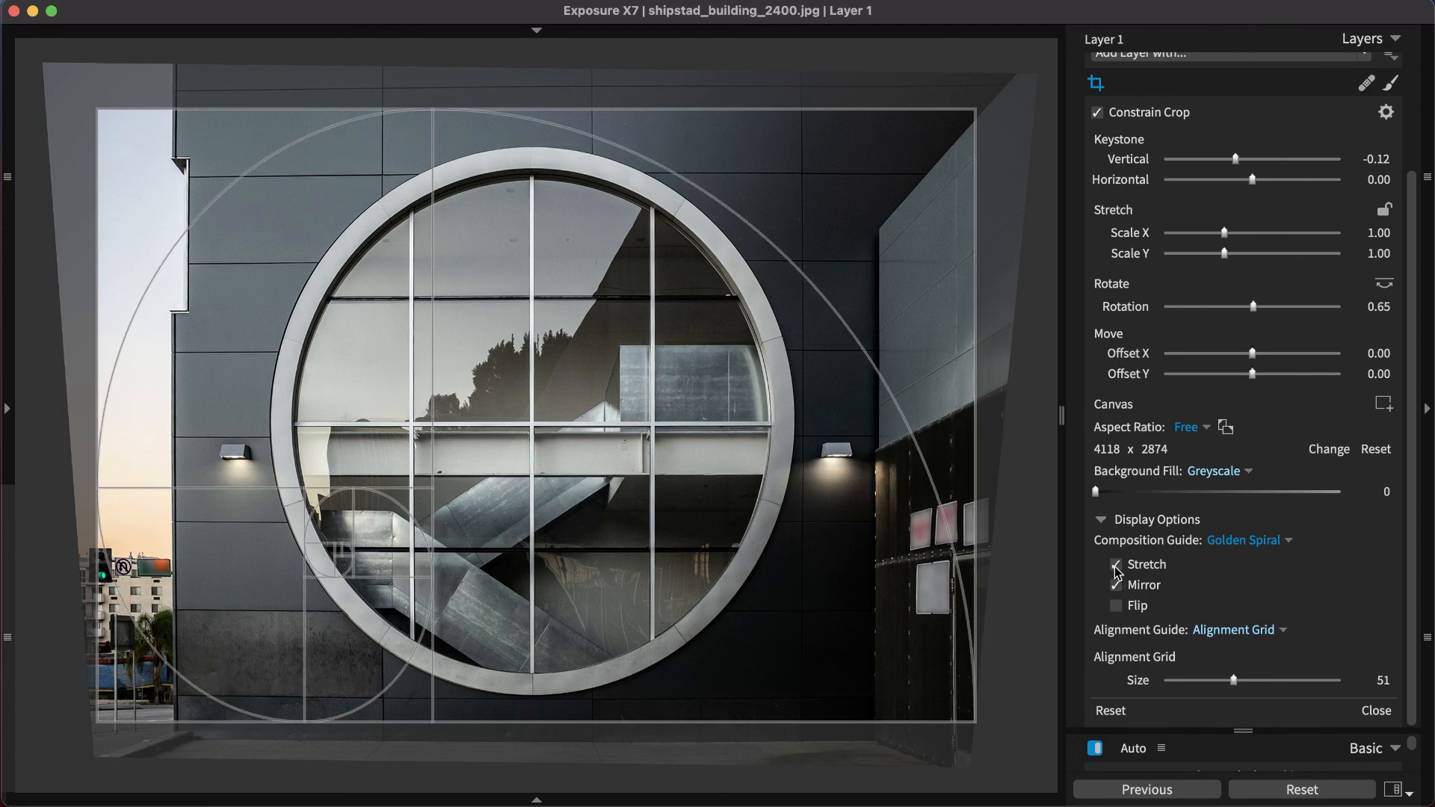
{"action": "left_click", "coordinate": [1122, 604]}
{"action": "left_click", "coordinate": [1122, 603]}
Set the alignment grid size to 42 and the alignment guide to Composition Guide
{"action": "mouse_move", "coordinate": [1233, 680]}
{"action": "left_mouse_down"}
{"action": "mouse_move", "coordinate": [1256, 682]}
{"action": "mouse_move", "coordinate": [1215, 681]}
{"action": "left_mouse_up"}
{"action": "left_click", "coordinate": [1232, 632]}
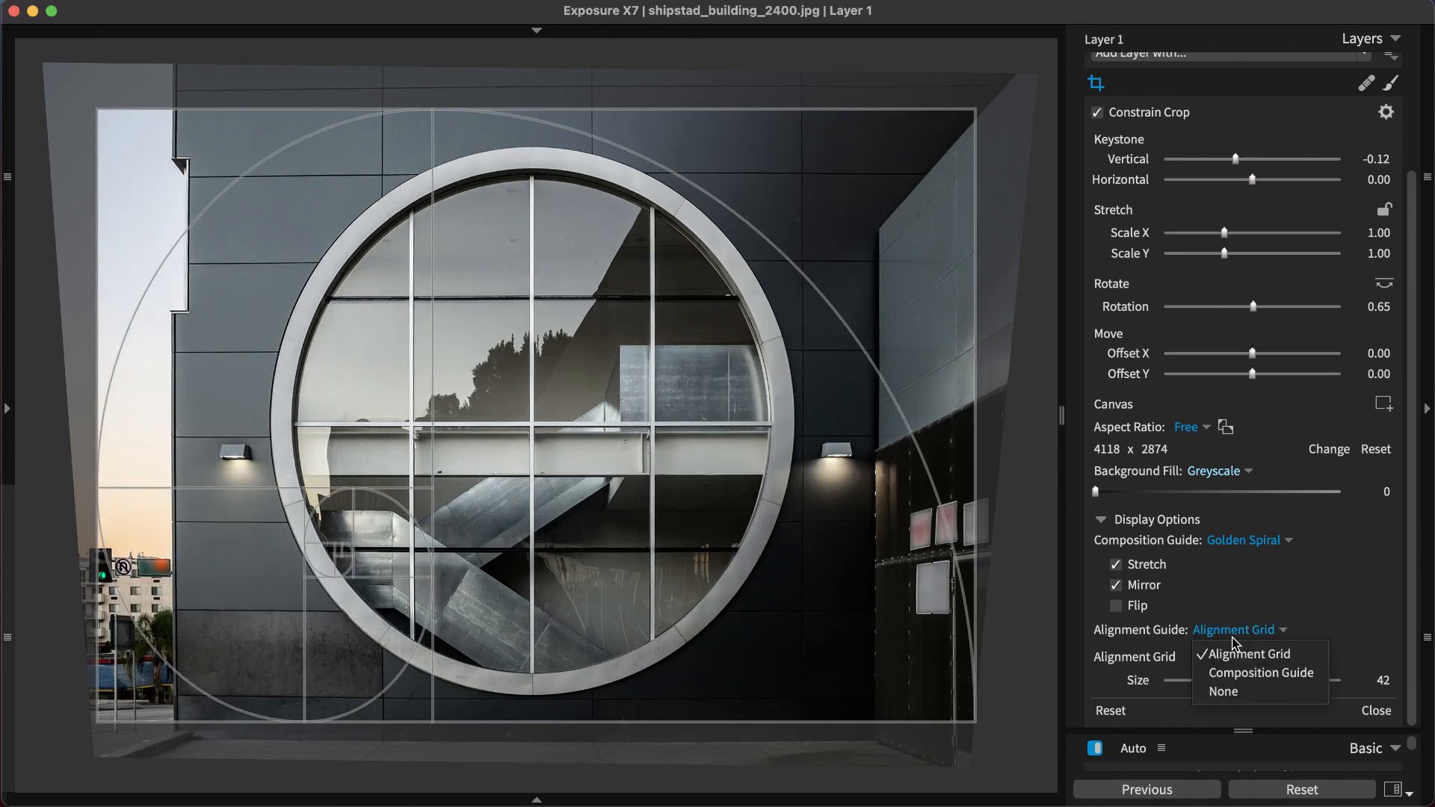
{"action": "left_click", "coordinate": [1245, 673]}
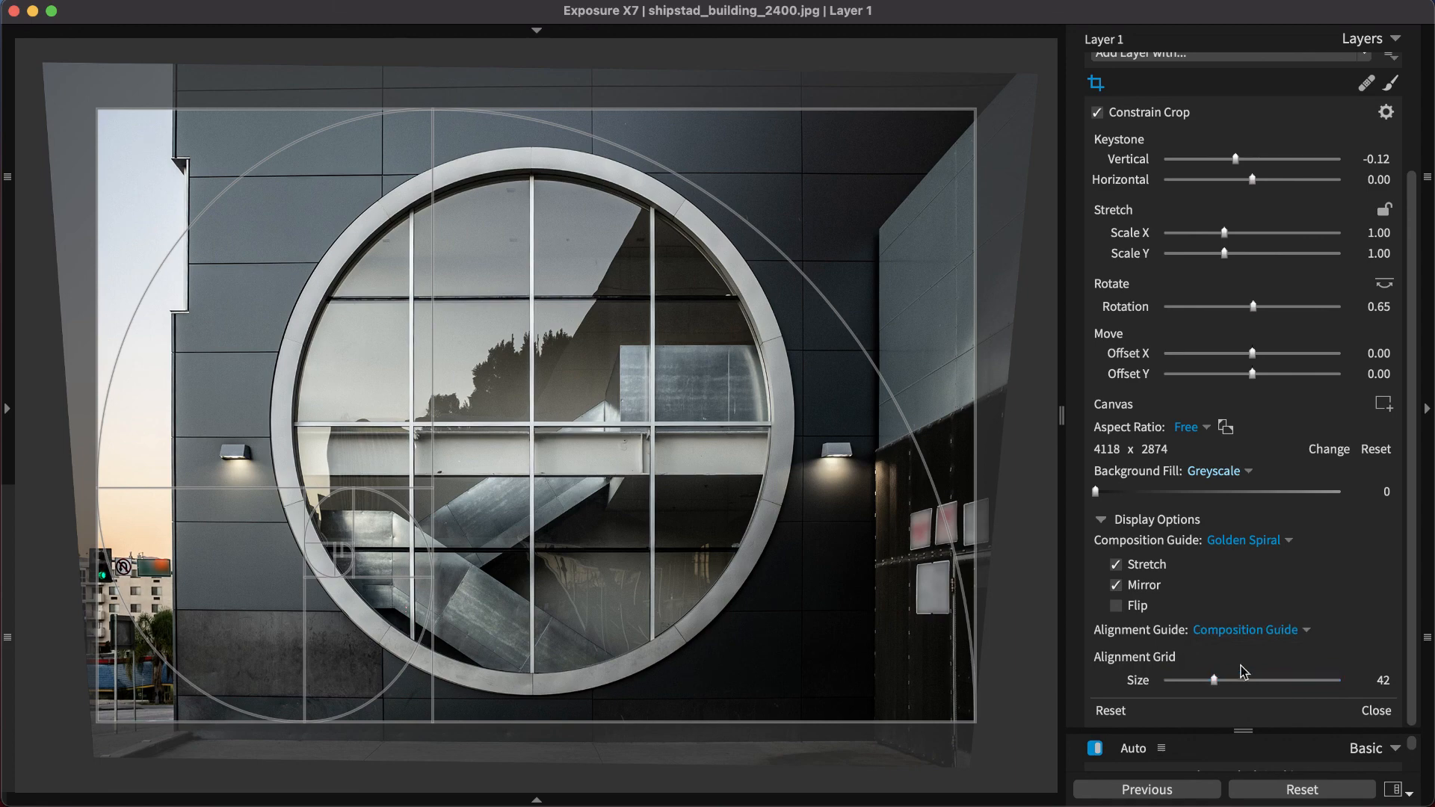
Set the composition guide for the round-window photo to Diagonal
{"action": "left_click", "coordinate": [1255, 544]}
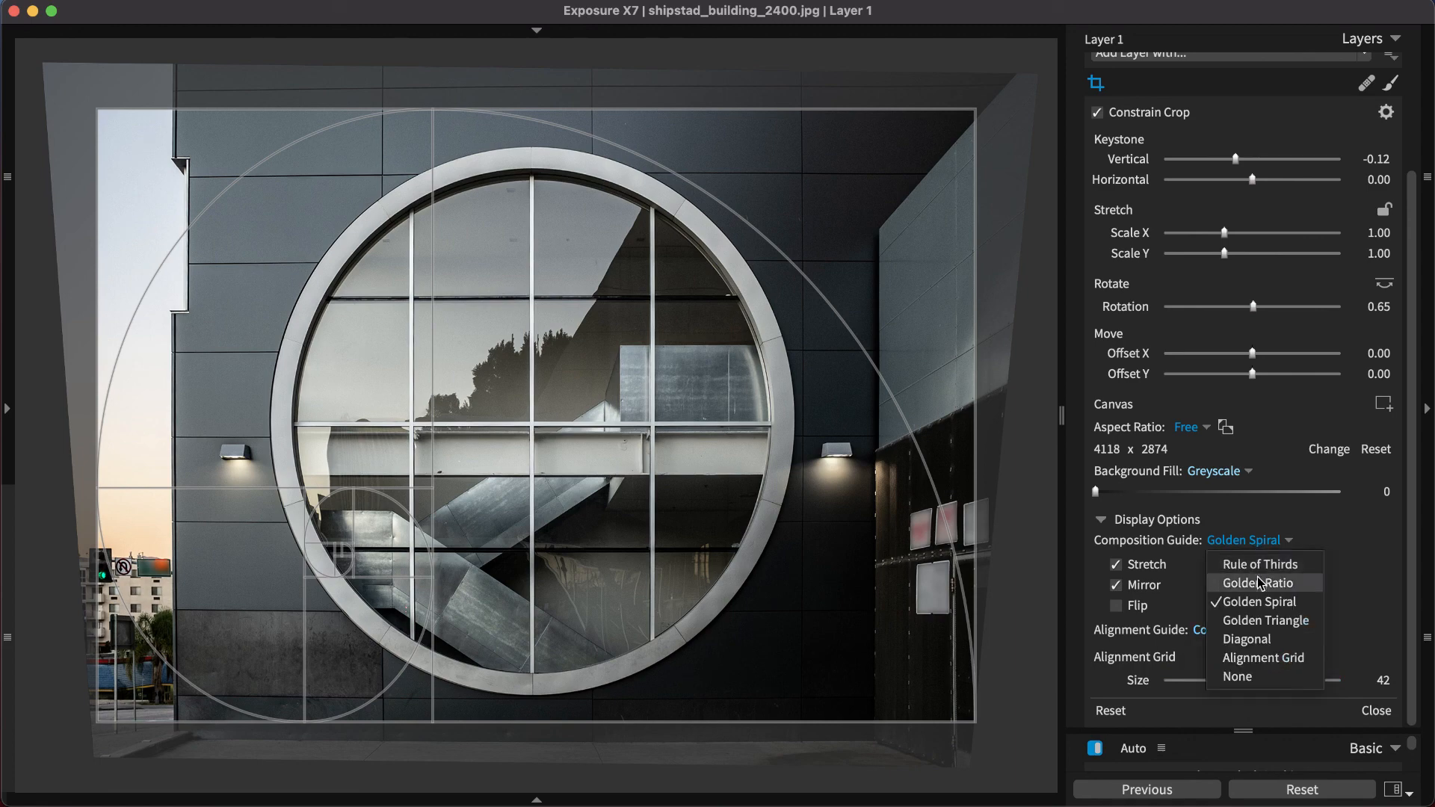
{"action": "left_click", "coordinate": [1261, 639]}
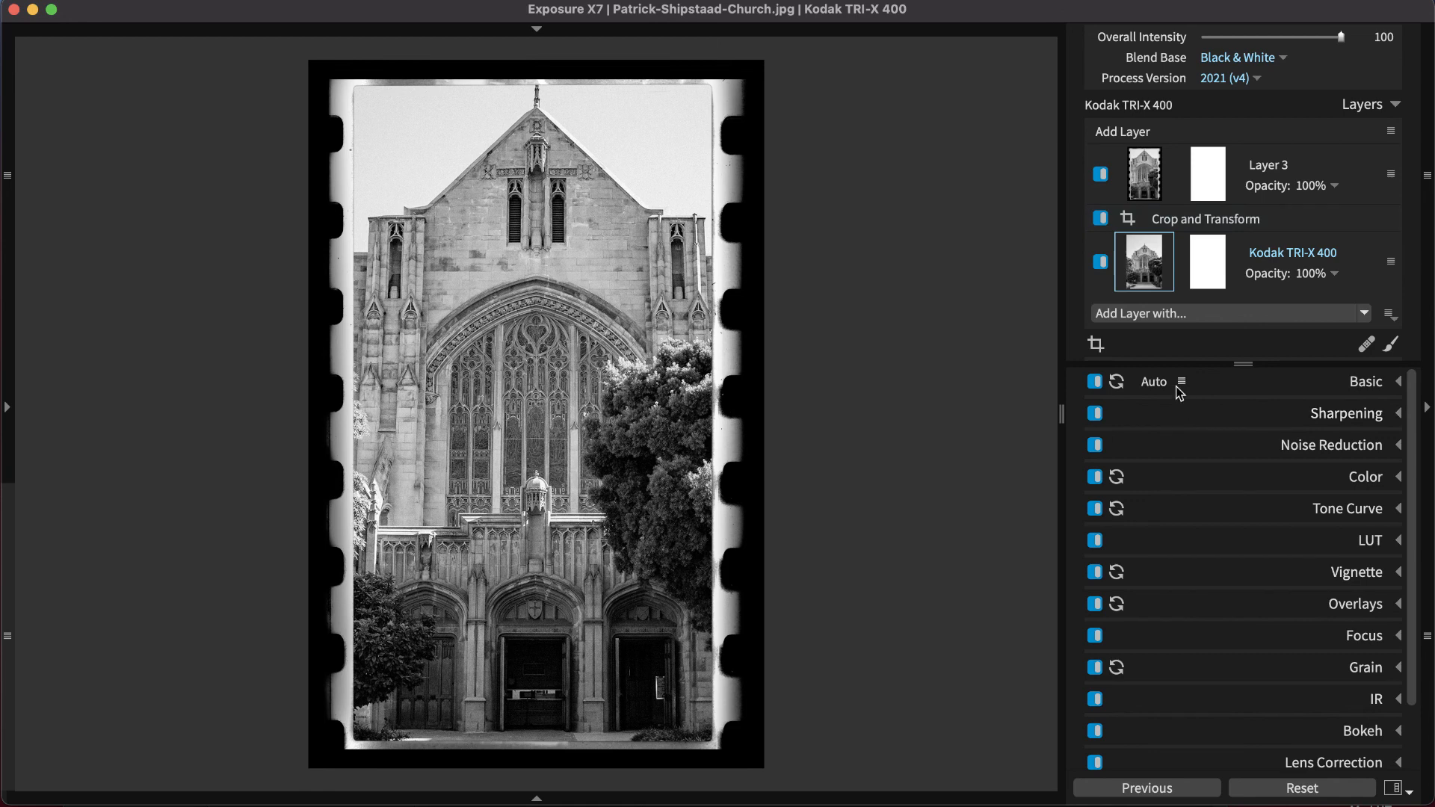
Compare the church photo without and with the film border by hiding Layer 3 and showing it again
{"action": "left_click", "coordinate": [1102, 175]}
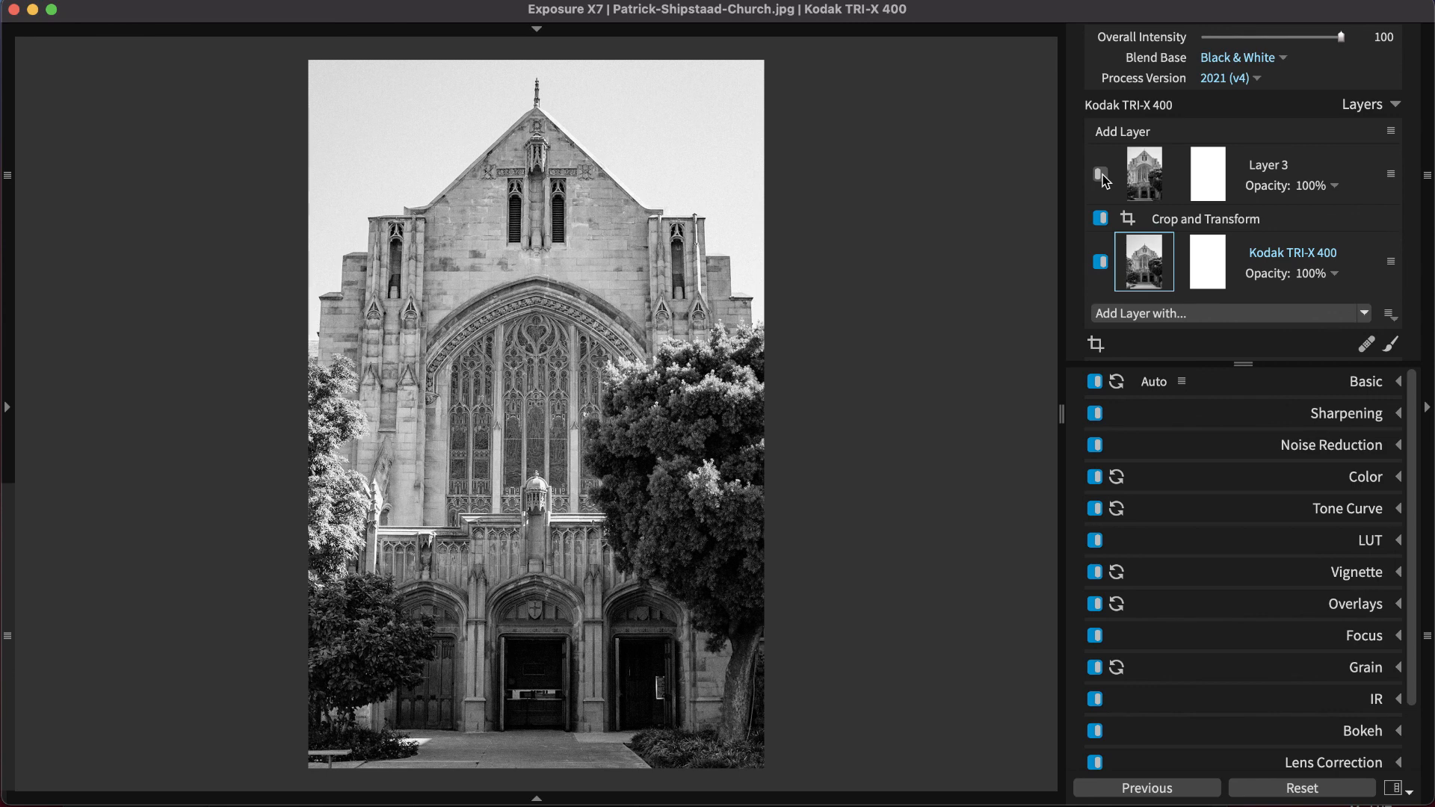
{"action": "left_click", "coordinate": [1102, 174]}
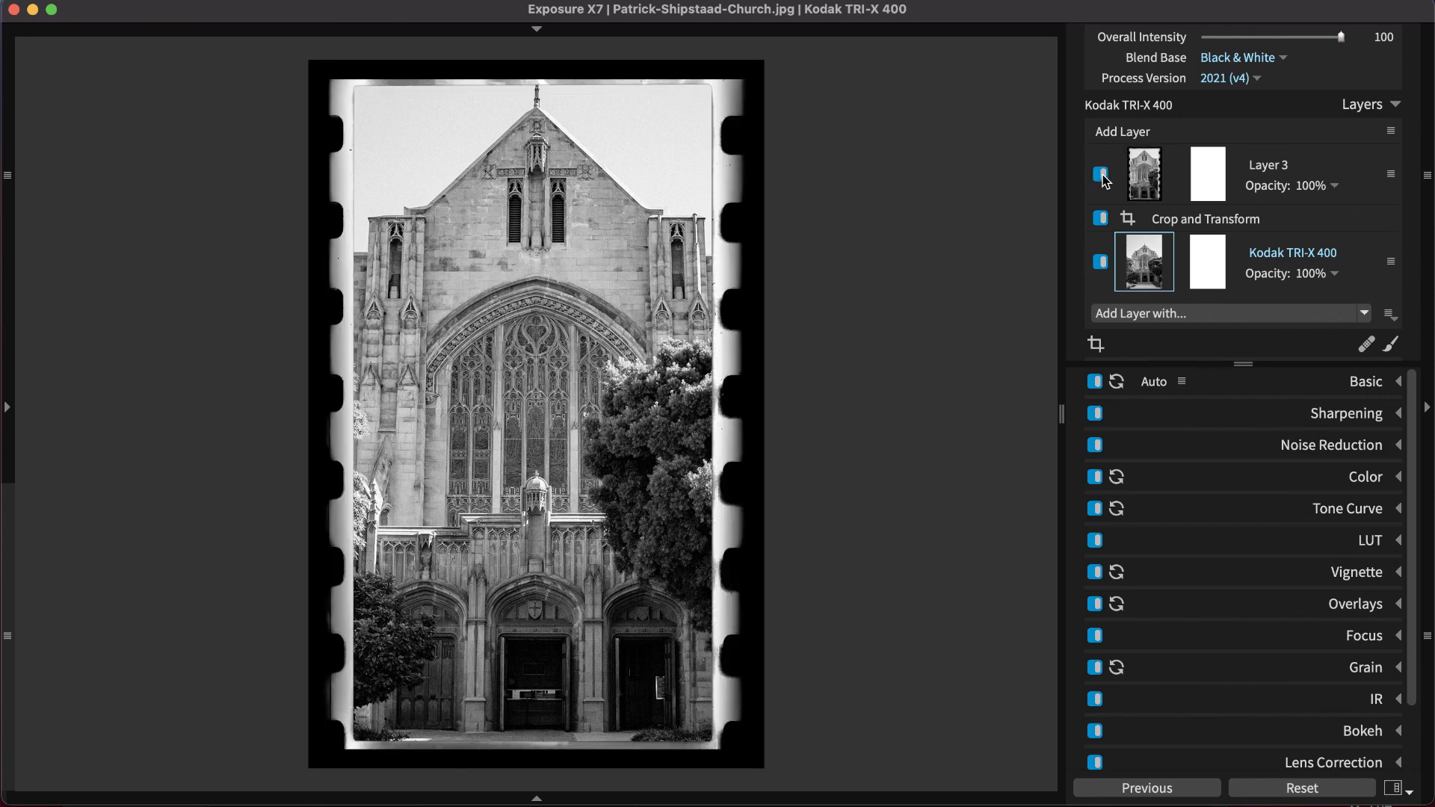
Reopen the church photo's Crop and Transform, enlarge the crop to about 3264 x 4218, reposition the image within it, and apply the crop
{"action": "left_click", "coordinate": [1160, 218]}
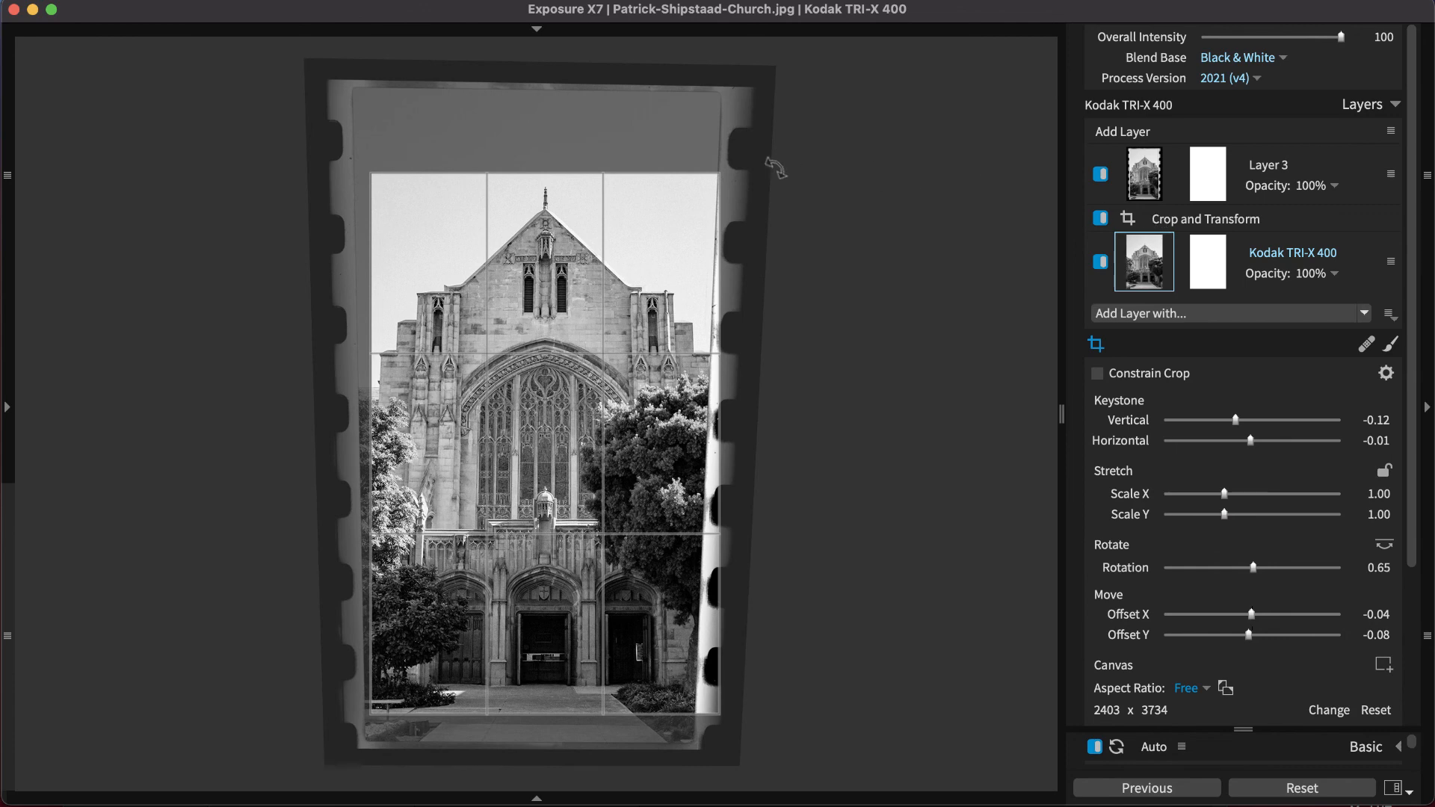
{"action": "left_click_drag", "start_coordinate": [720, 174], "coordinate": [799, 132]}
{"action": "left_click_drag", "start_coordinate": [376, 697], "coordinate": [247, 742]}
{"action": "left_click_drag", "start_coordinate": [508, 621], "coordinate": [481, 621]}
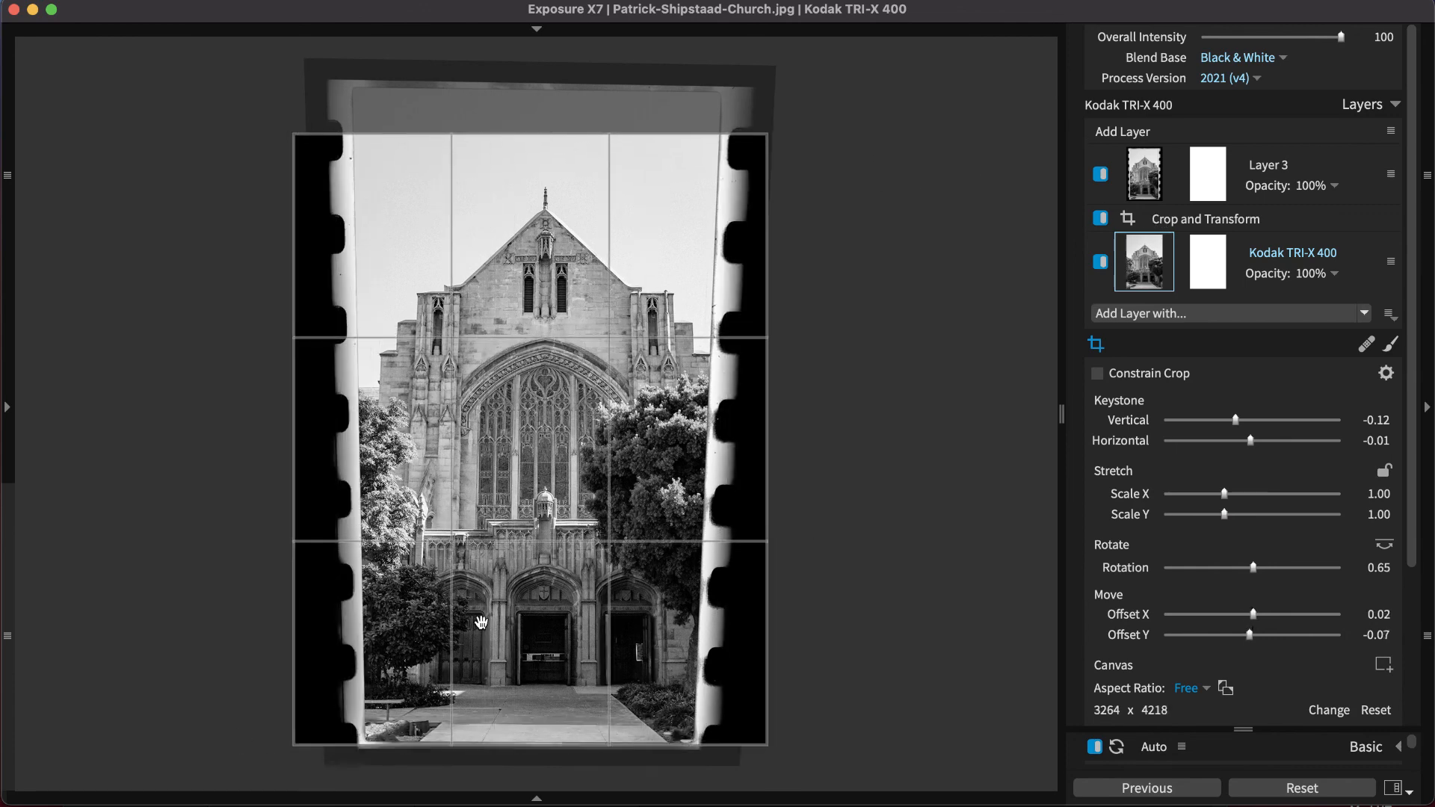
{"action": "key", "text": "Return"}
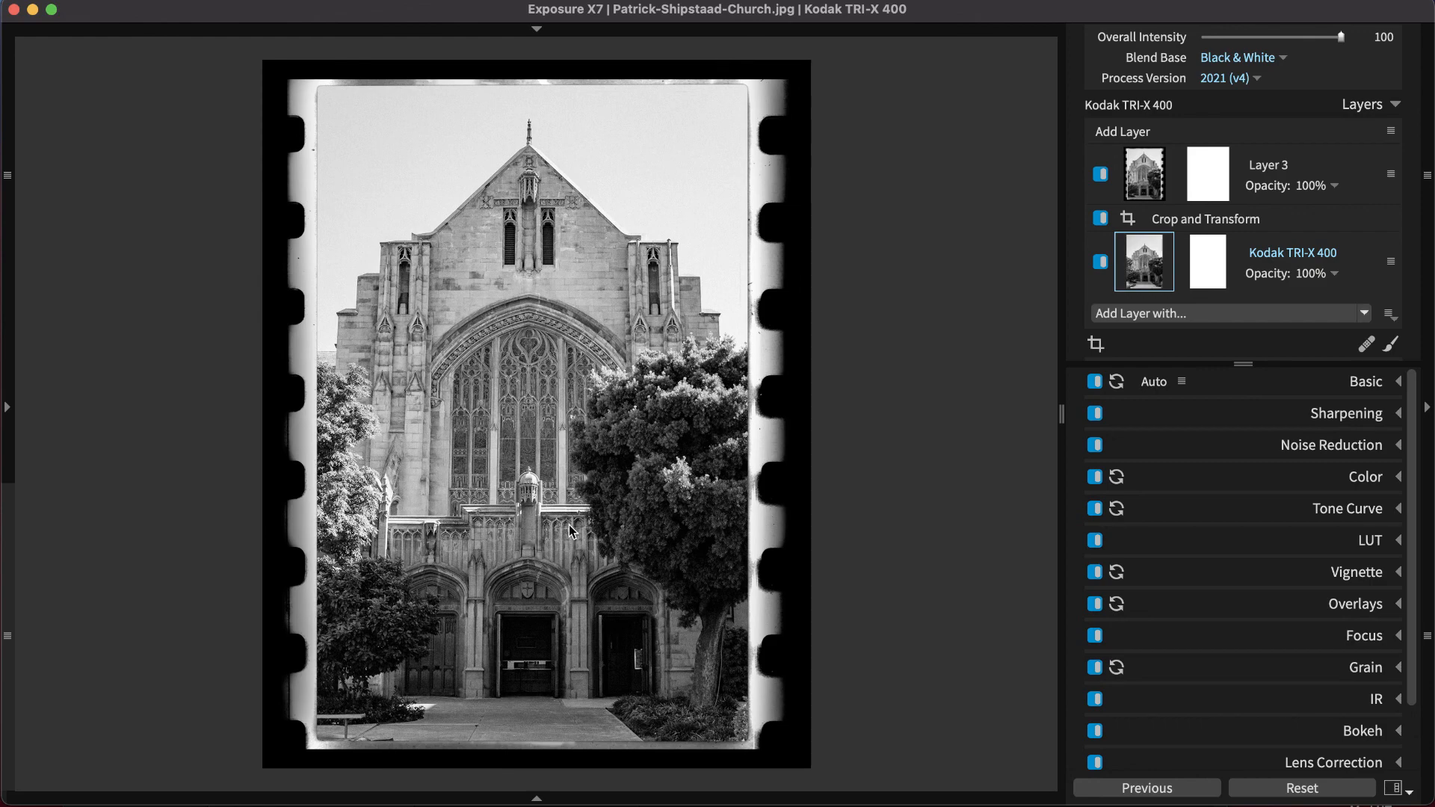